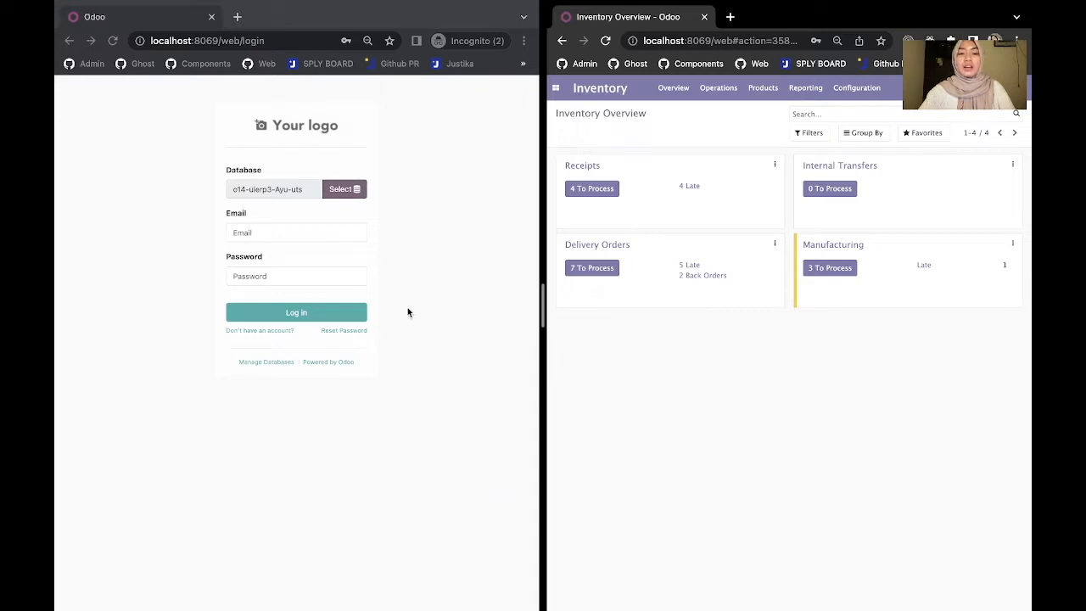
# - Try logging in with the saved login, then reload the page after the server error
pyautogui.click(315, 230)
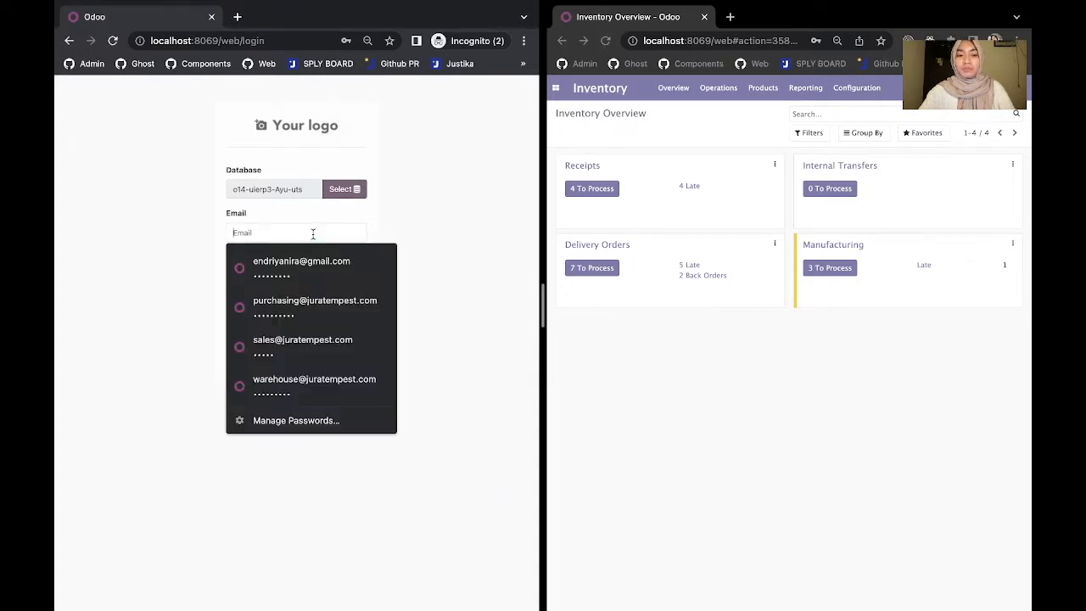
pyautogui.click(292, 260)
pyautogui.click(299, 311)
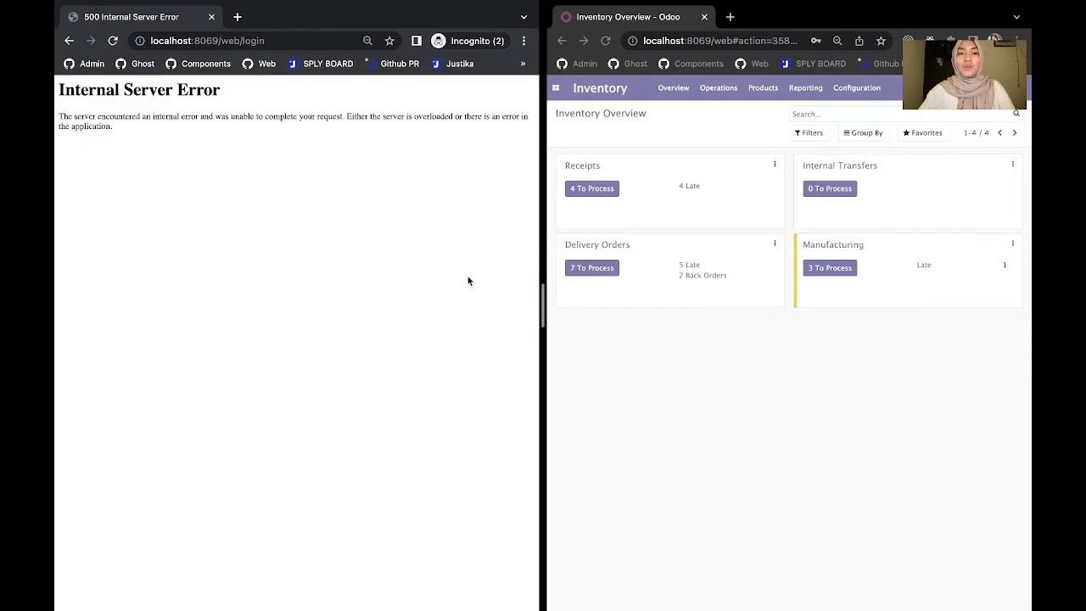
pyautogui.click(306, 36)
pyautogui.press('Return')
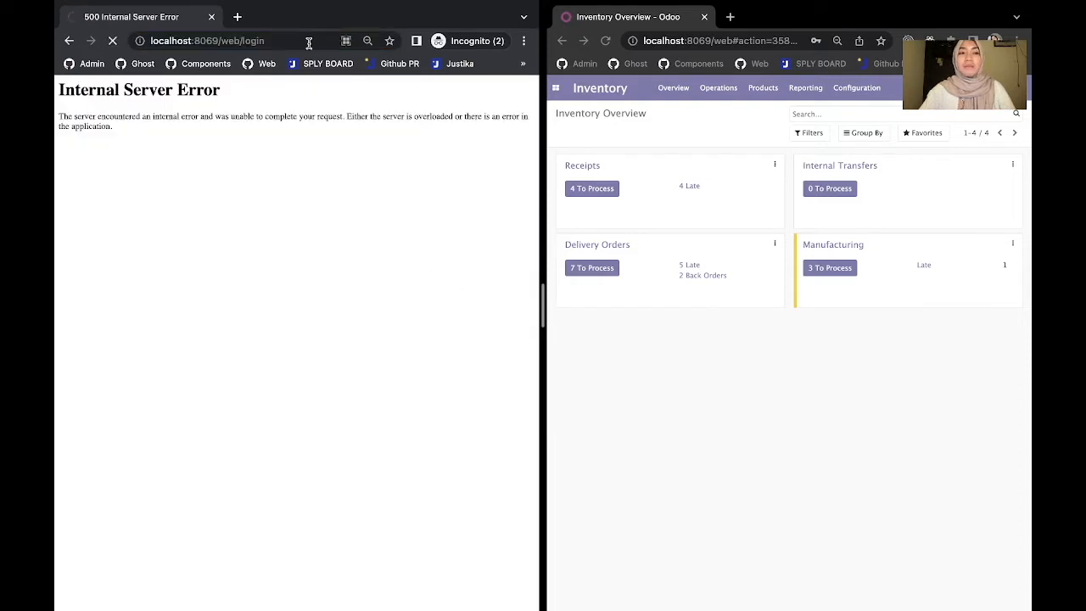
# - Choose the o14-uierp3-Ayu-uts database and log in with the saved admin login
pyautogui.click(192, 244)
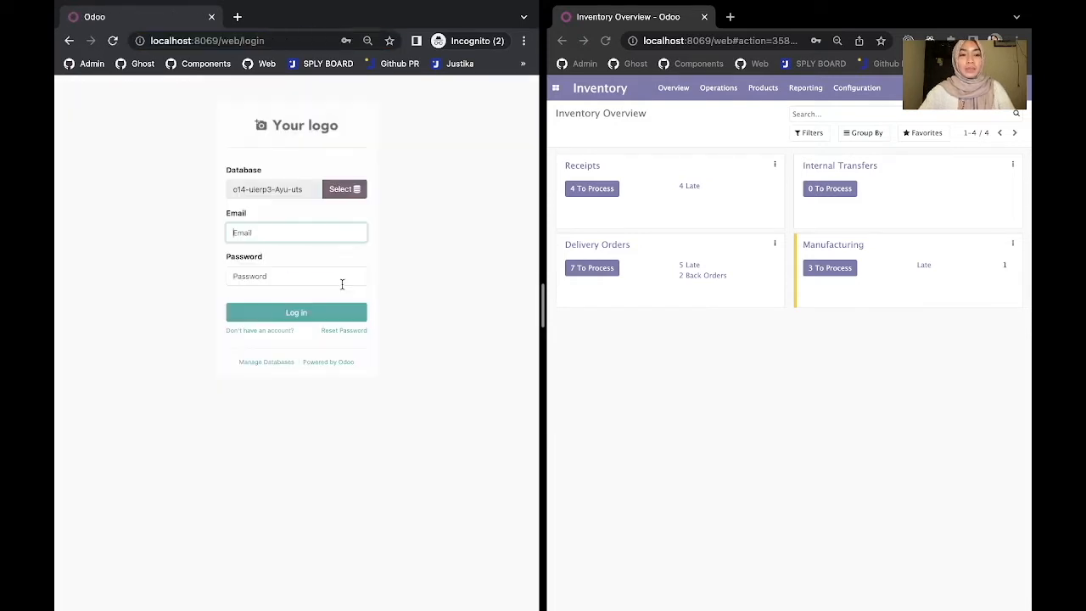
pyautogui.click(312, 236)
pyautogui.click(298, 260)
pyautogui.click(297, 313)
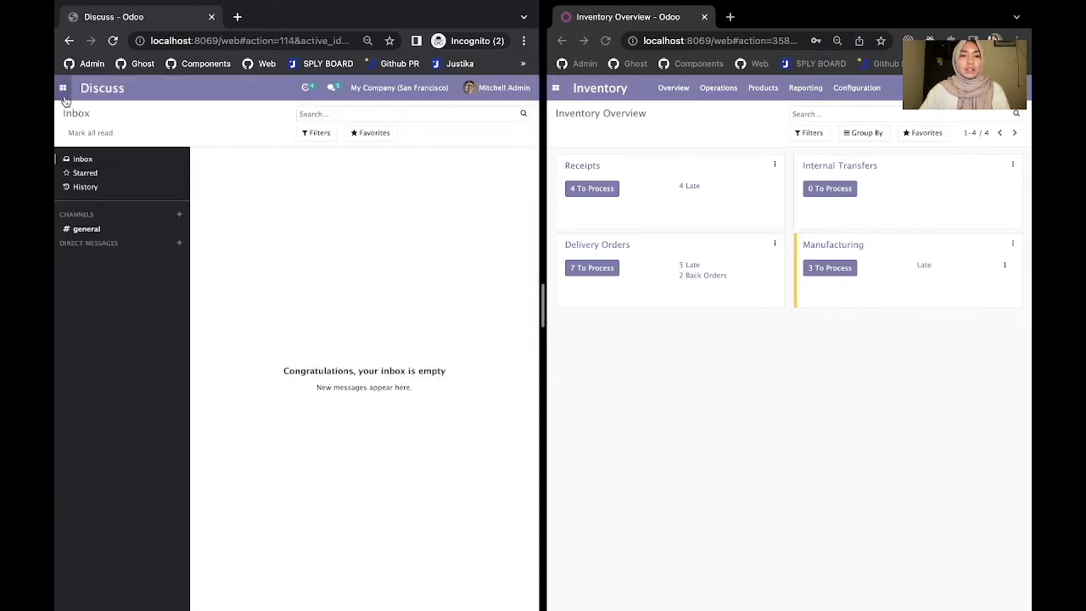
# - Go to Settings > Users & Companies > Users and start a new user record
pyautogui.click(63, 87)
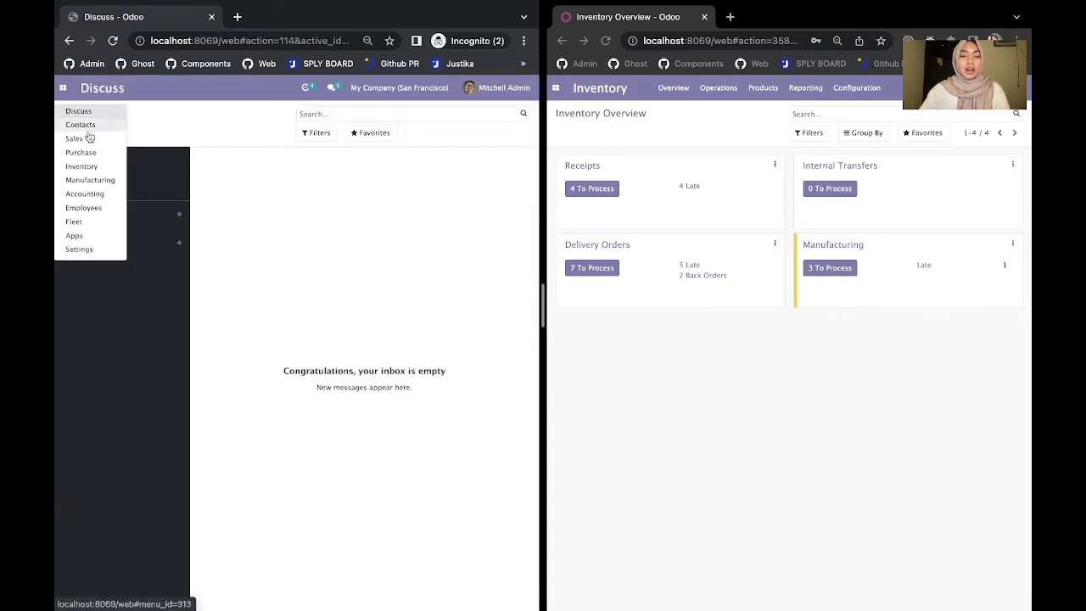
pyautogui.click(89, 251)
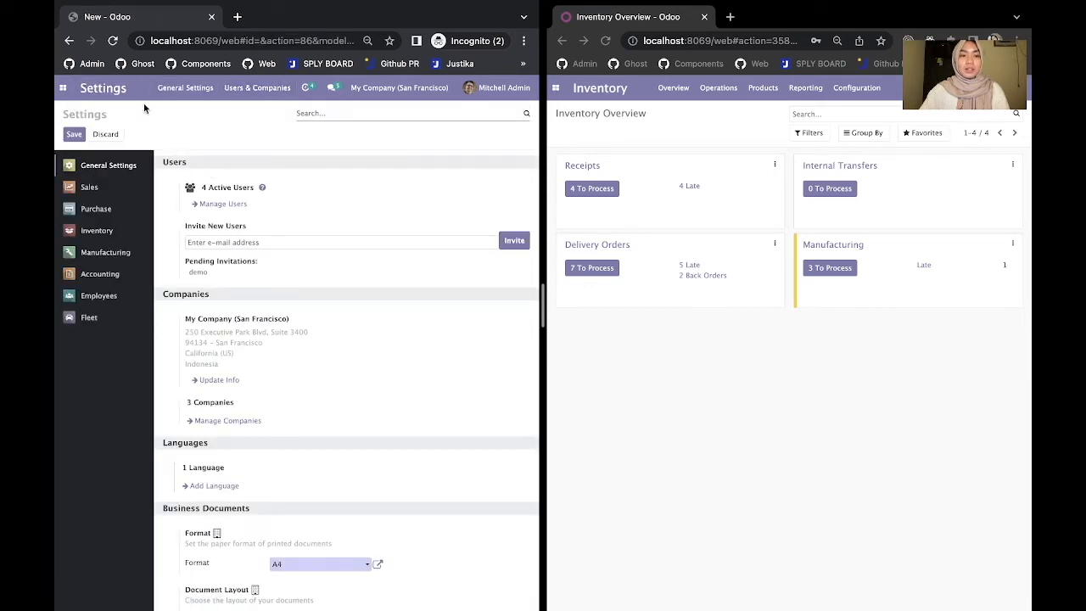
pyautogui.click(262, 88)
pyautogui.click(264, 114)
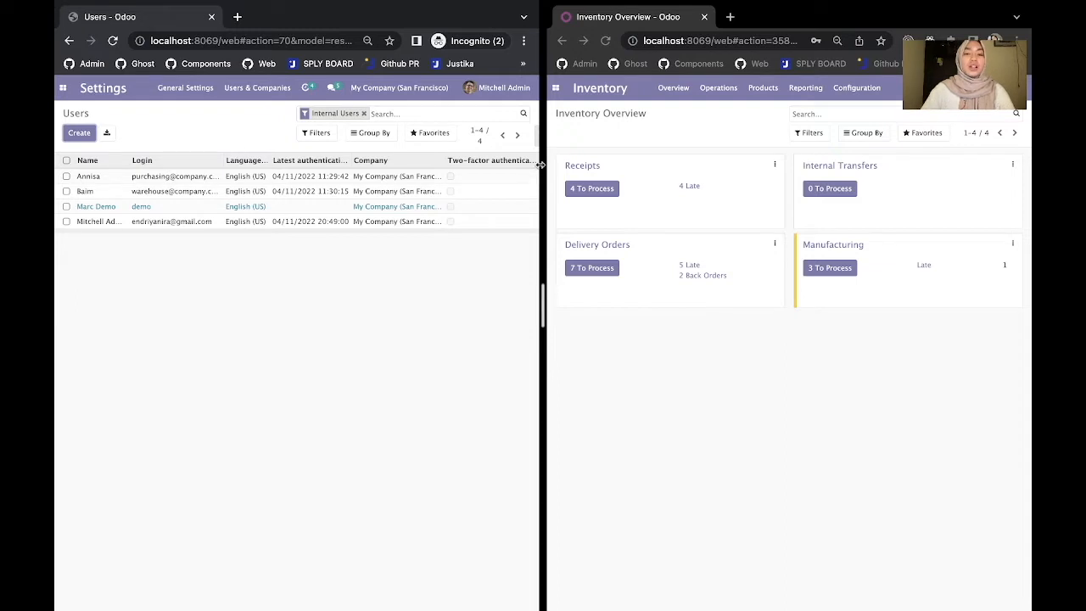
pyautogui.moveTo(544, 160); pyautogui.dragTo(713, 134)
pyautogui.click(83, 135)
# - Enter the new user's work e-mail as name and login, and blank the Inventory, Purchase and Fleet rights
pyautogui.click(173, 212)
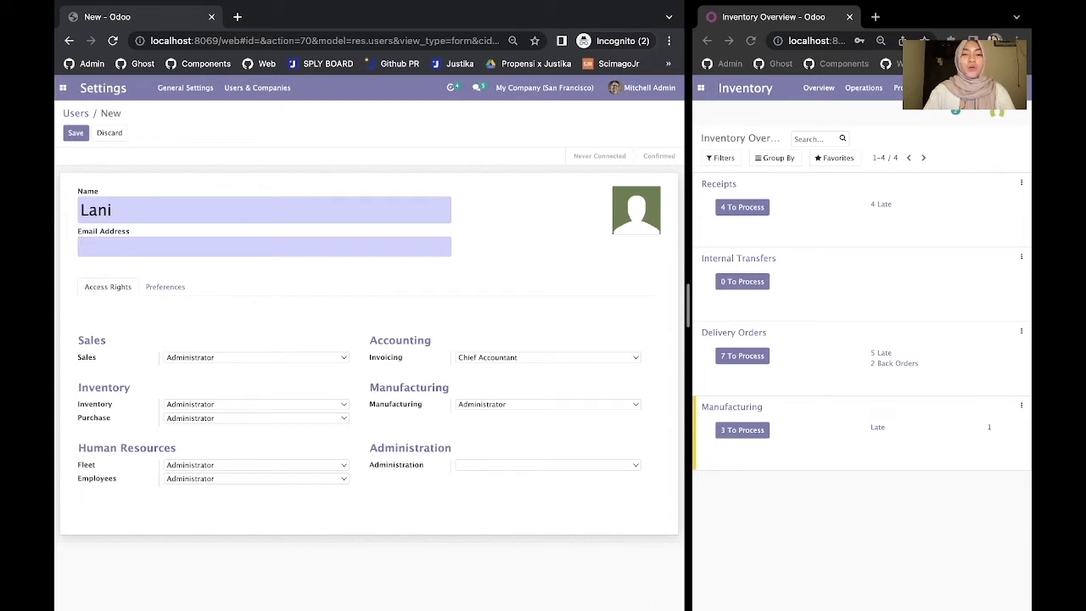
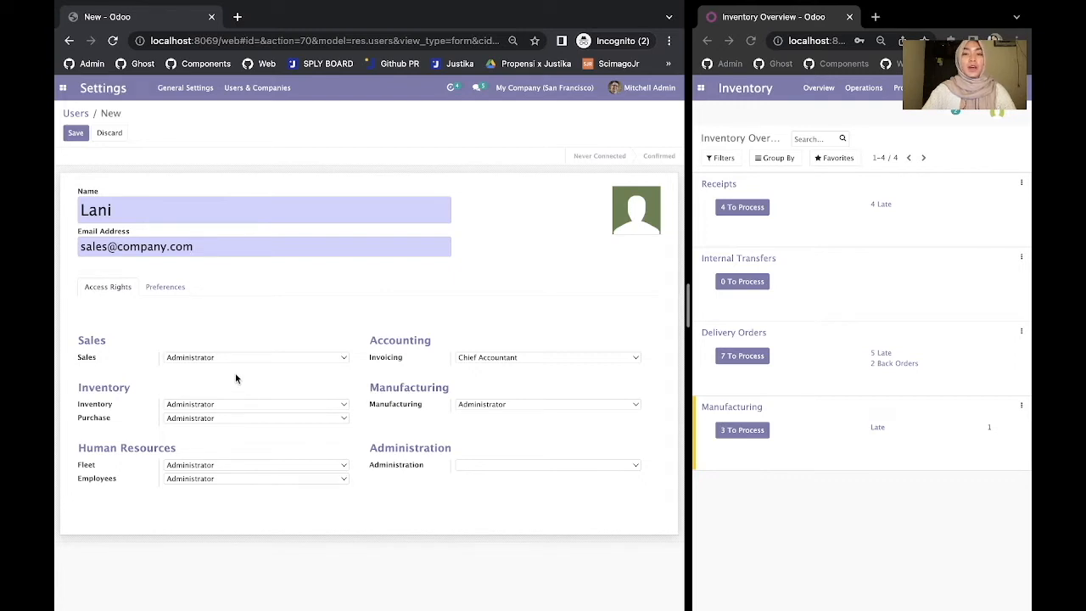
pyautogui.click(212, 404)
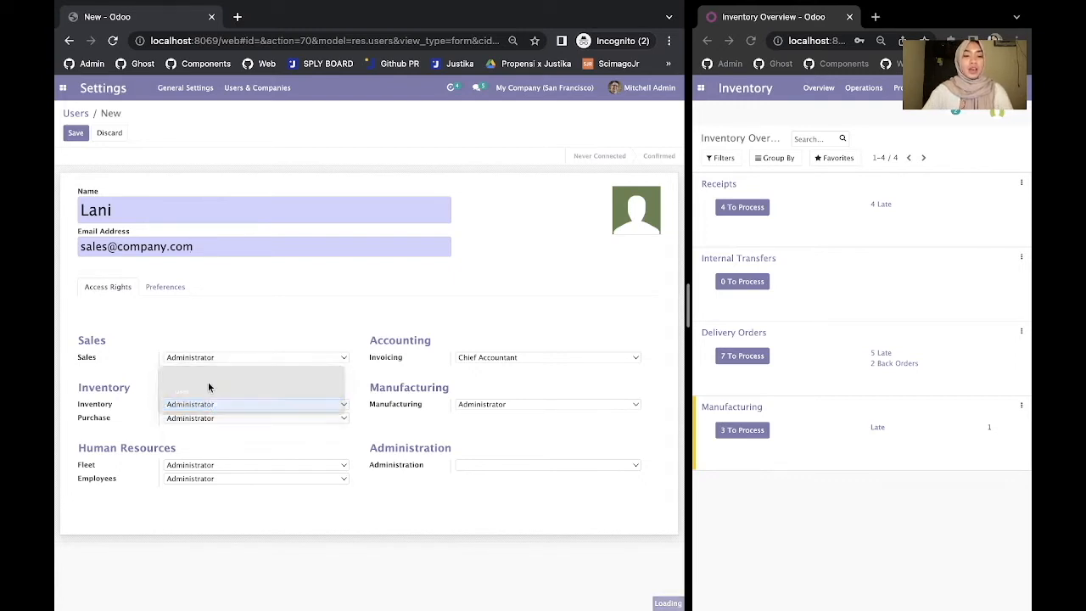
pyautogui.click(205, 378)
pyautogui.click(207, 419)
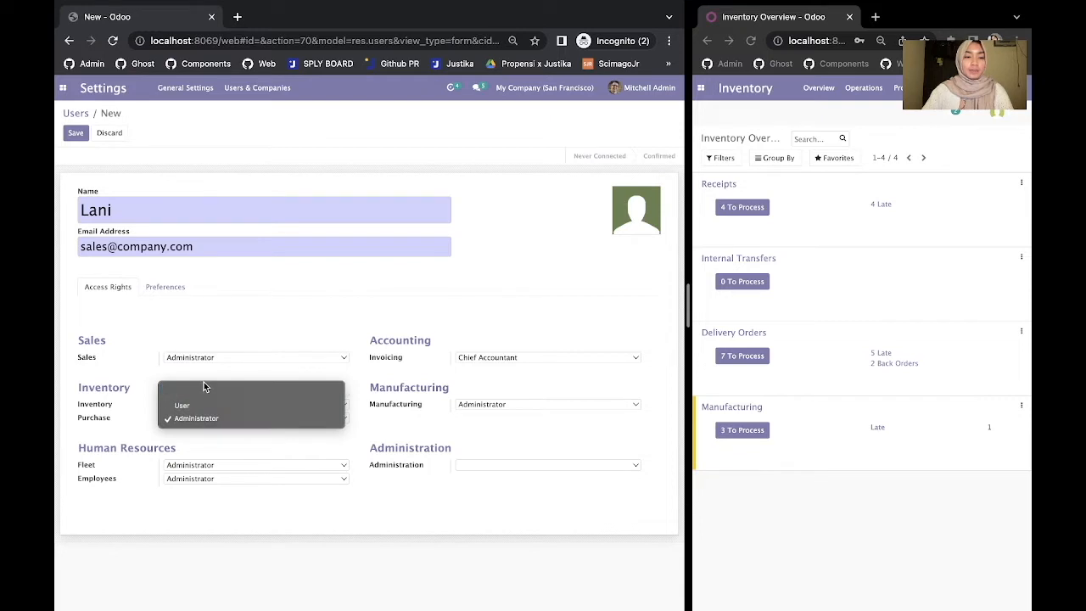
pyautogui.click(205, 390)
pyautogui.click(212, 464)
pyautogui.click(205, 440)
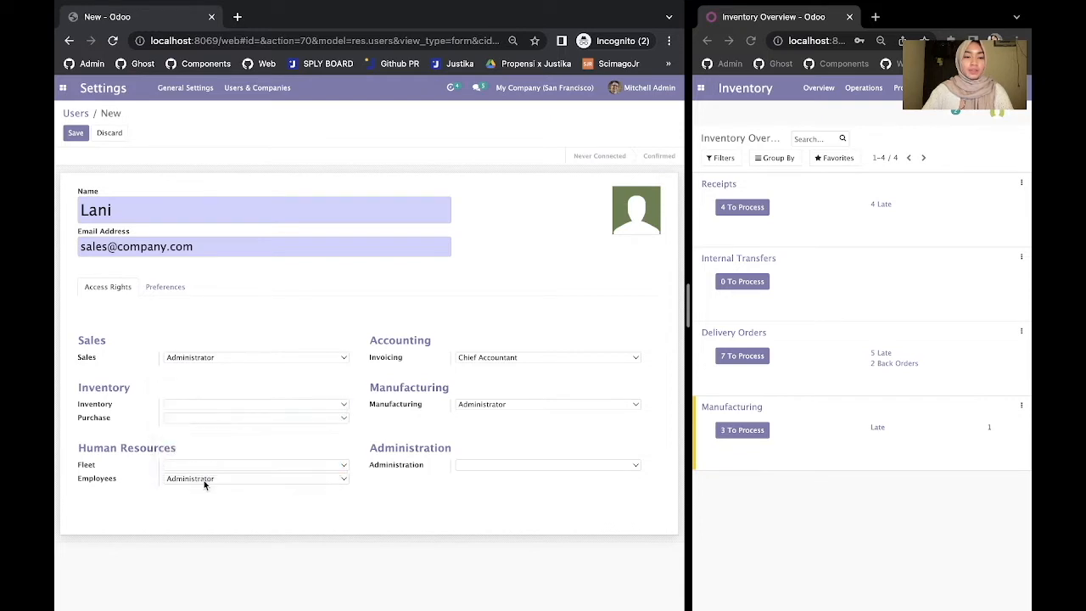
# - Blank the Employees, Manufacturing and Invoicing rights, keeping only Sales Administrator, and save the user
pyautogui.click(204, 479)
pyautogui.click(209, 454)
pyautogui.click(459, 405)
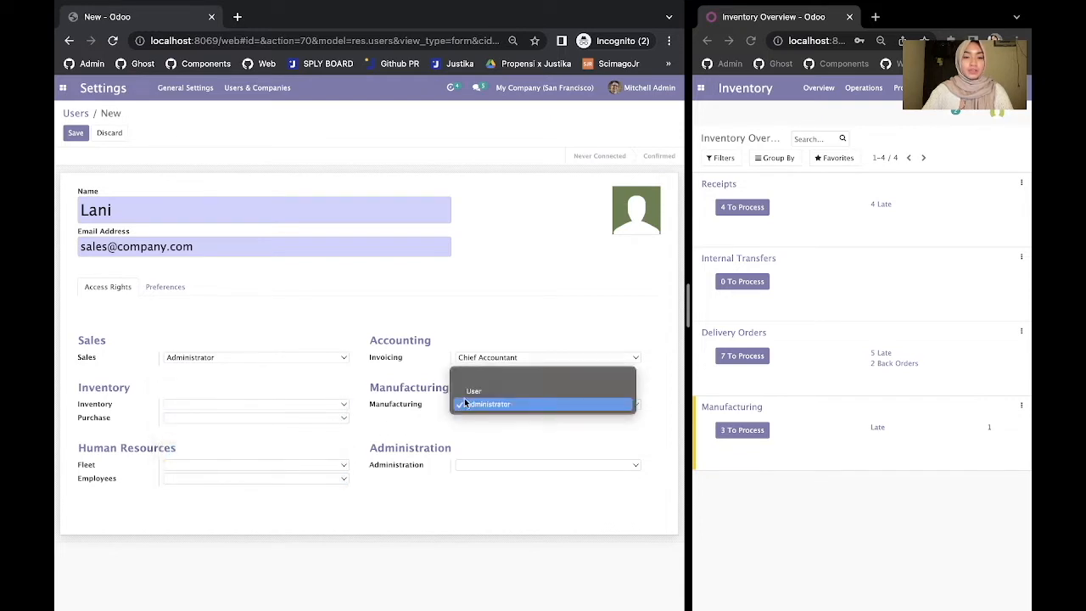
pyautogui.click(462, 376)
pyautogui.click(476, 357)
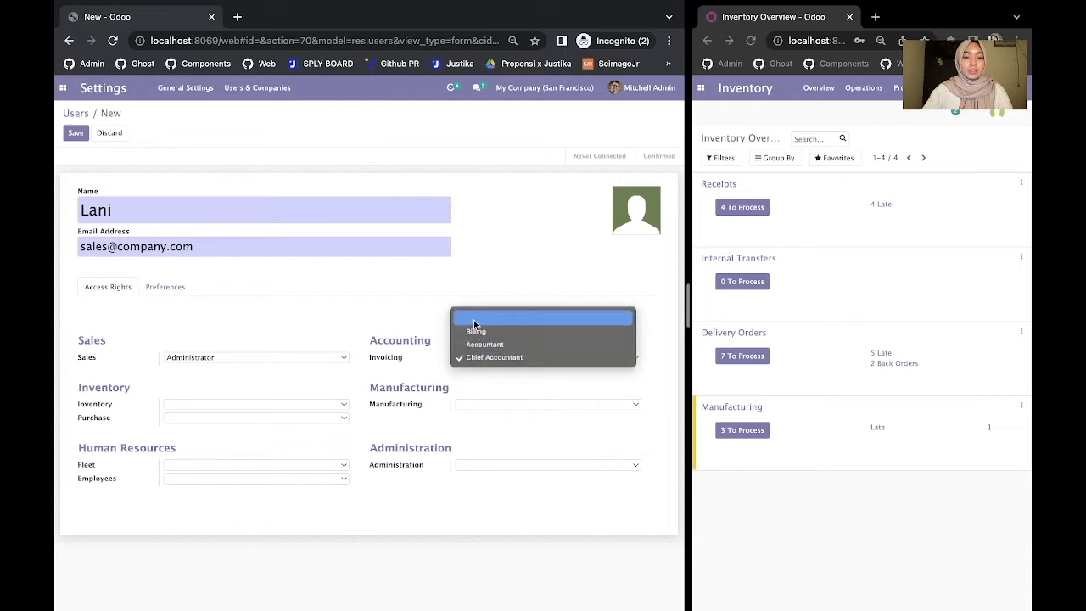
pyautogui.click(472, 318)
pyautogui.click(78, 133)
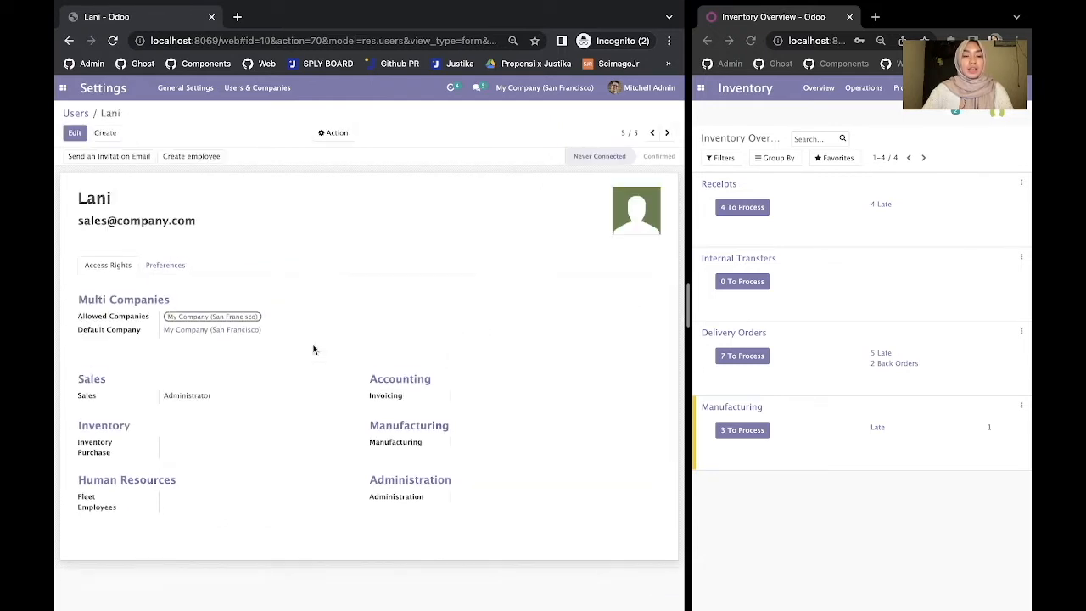
# - Give the new user a password through Change Password, then return to the five-user Users list
pyautogui.click(335, 134)
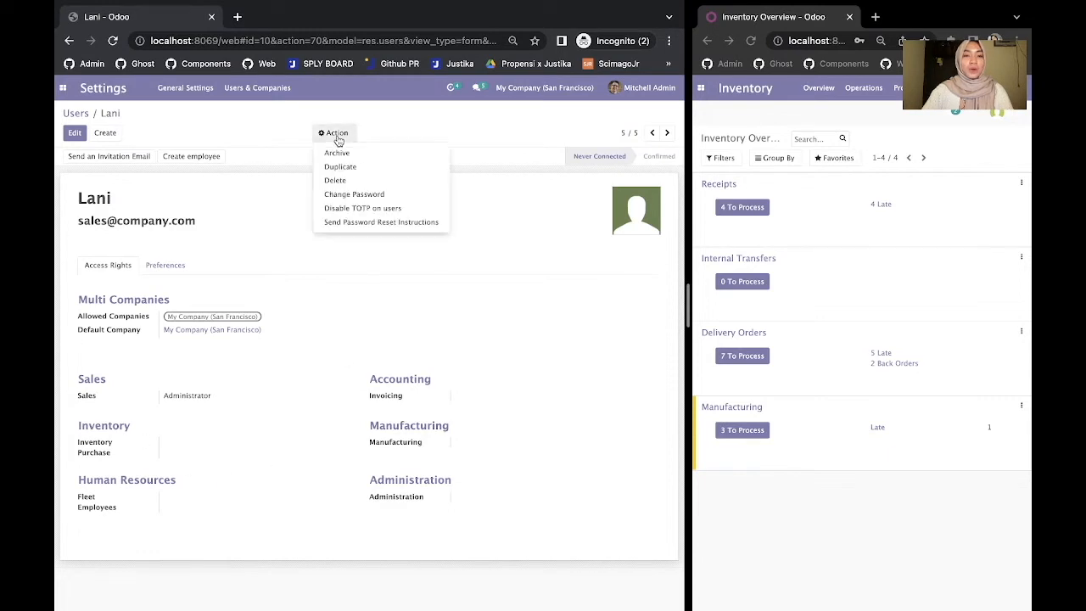
pyautogui.click(354, 194)
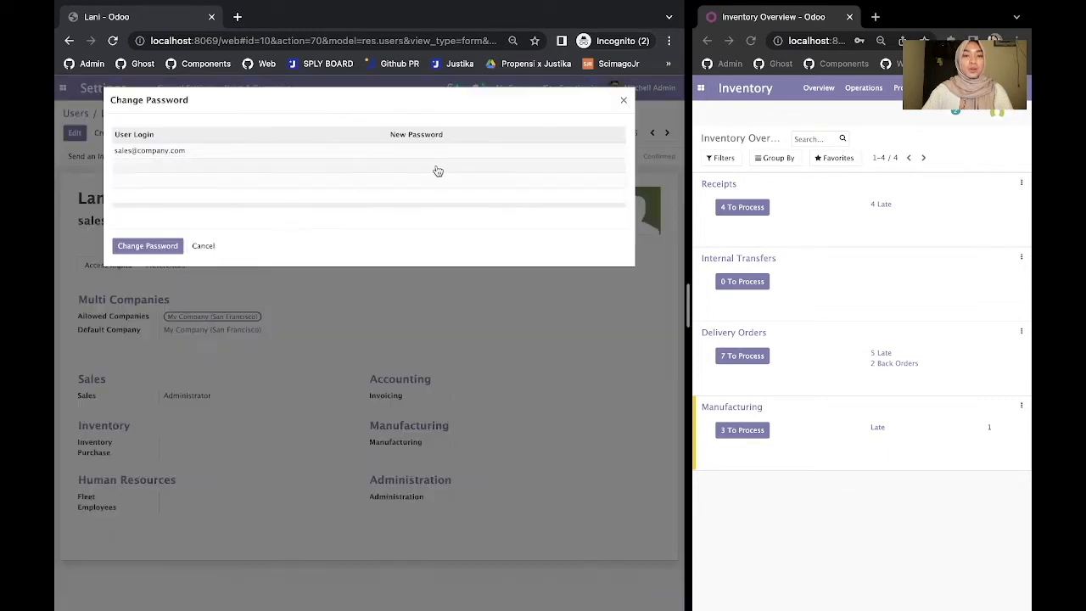
pyautogui.click(435, 149)
pyautogui.write('•••••••')
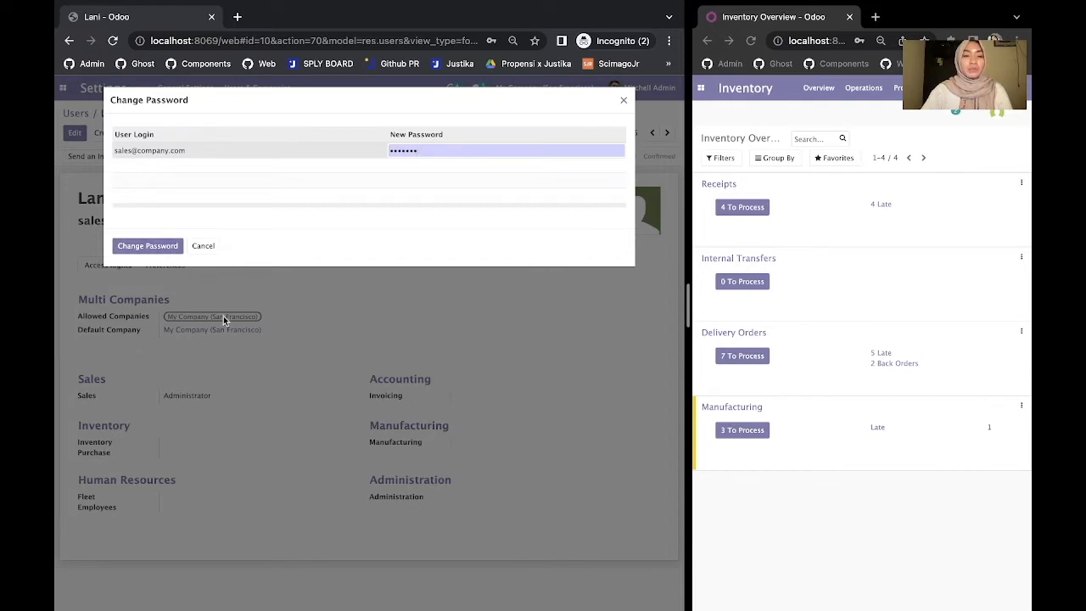
pyautogui.click(170, 247)
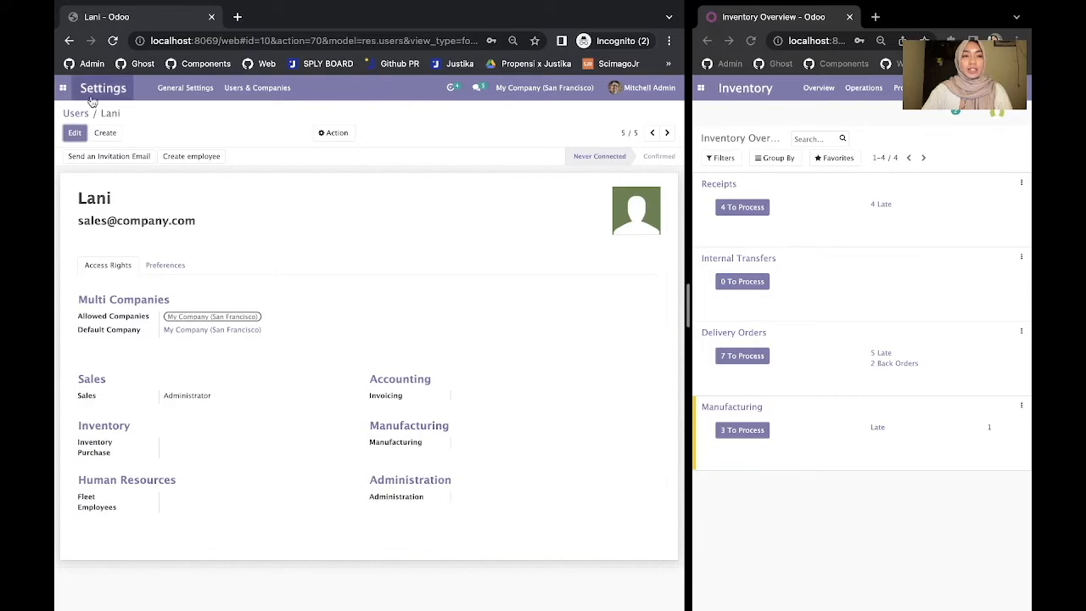
pyautogui.click(76, 114)
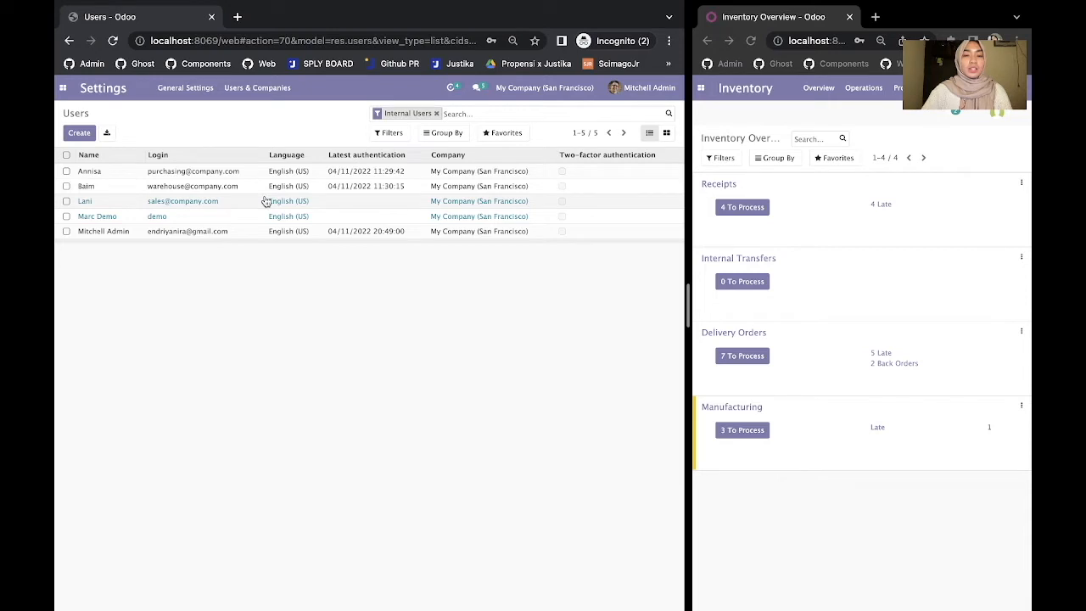
# - Log out of the admin account
pyautogui.click(645, 87)
pyautogui.click(631, 194)
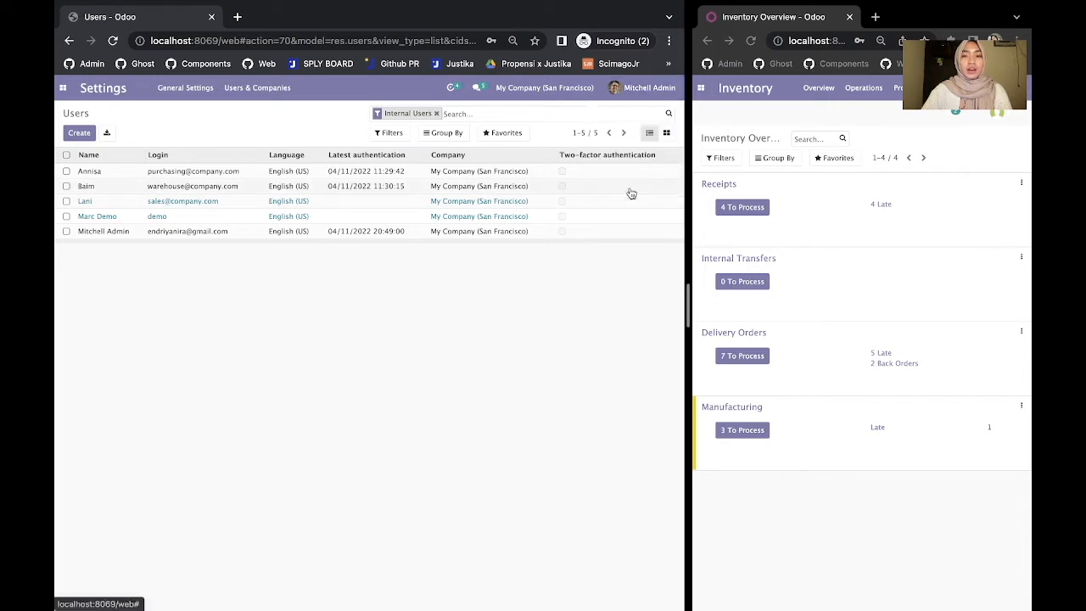
pyautogui.moveTo(689, 195); pyautogui.dragTo(543, 193)
# - Sign in with the sales user's e-mail and password
pyautogui.click(316, 235)
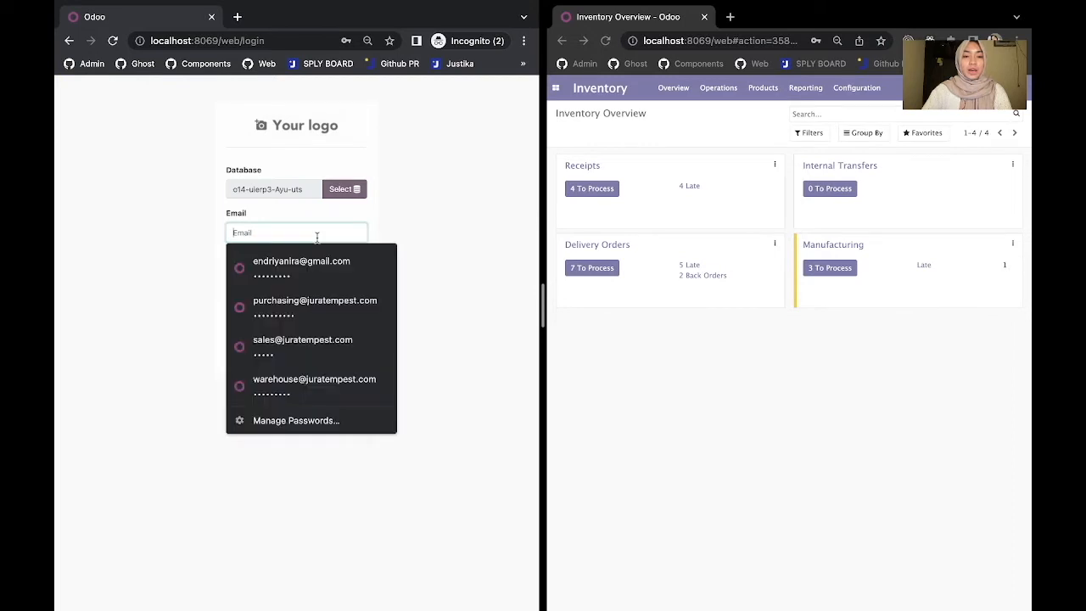
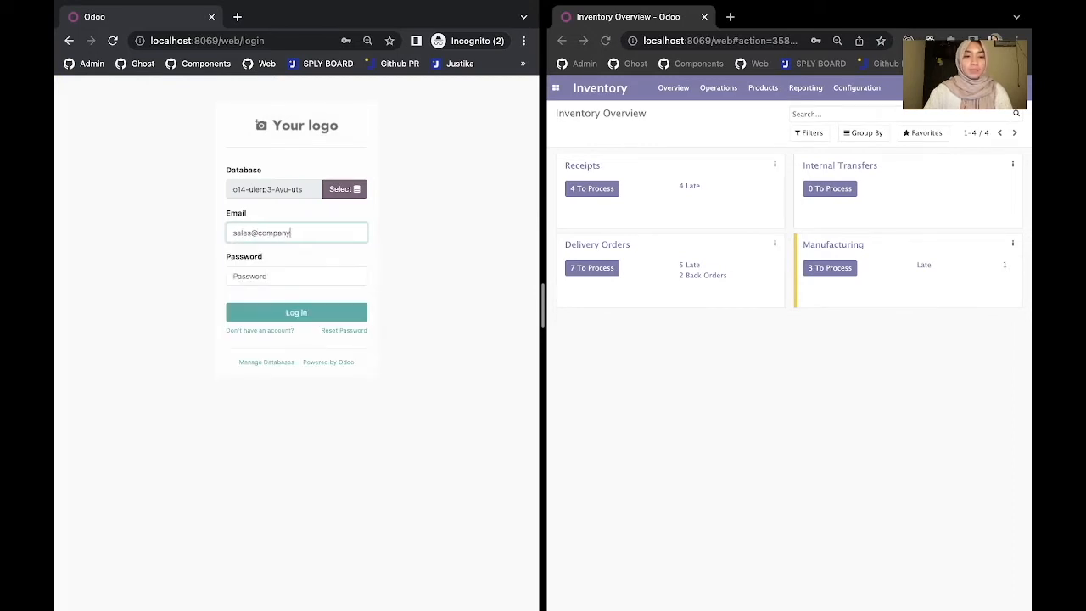
pyautogui.press('Tab')
pyautogui.write('*******')
pyautogui.press('Return')
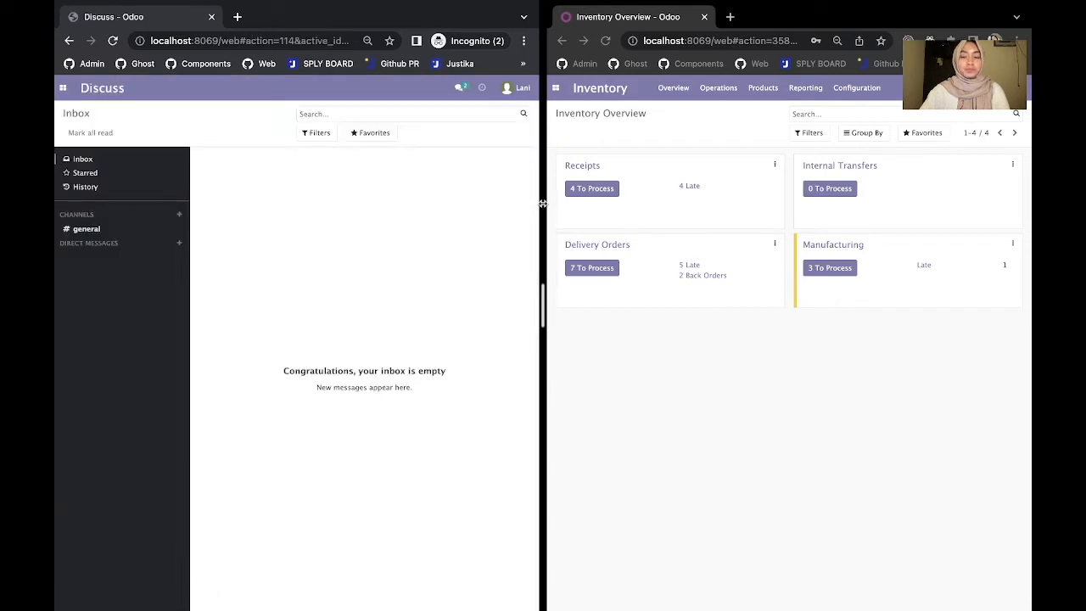
# - Switch to Sales and open Products > Products to list the 237 sellable products
pyautogui.moveTo(543, 206); pyautogui.dragTo(734, 205)
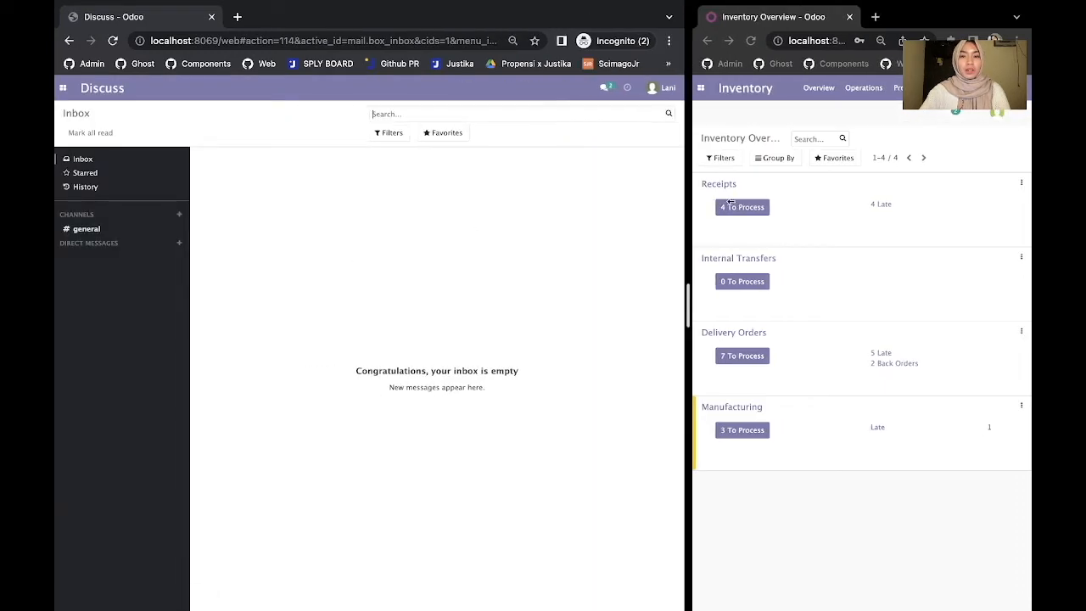
pyautogui.click(63, 89)
pyautogui.click(77, 137)
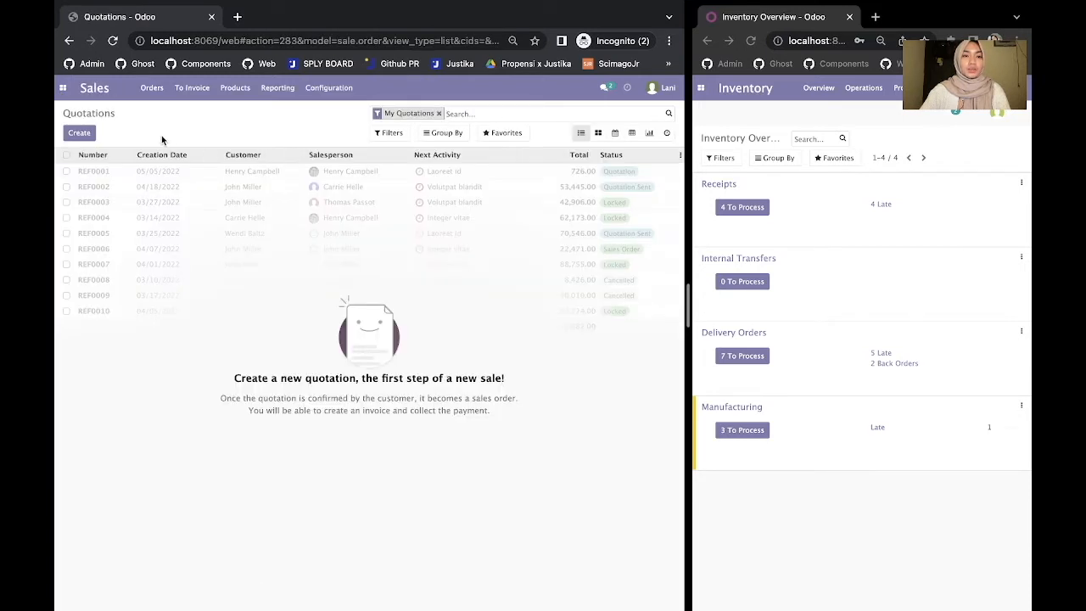
pyautogui.click(236, 89)
pyautogui.click(242, 112)
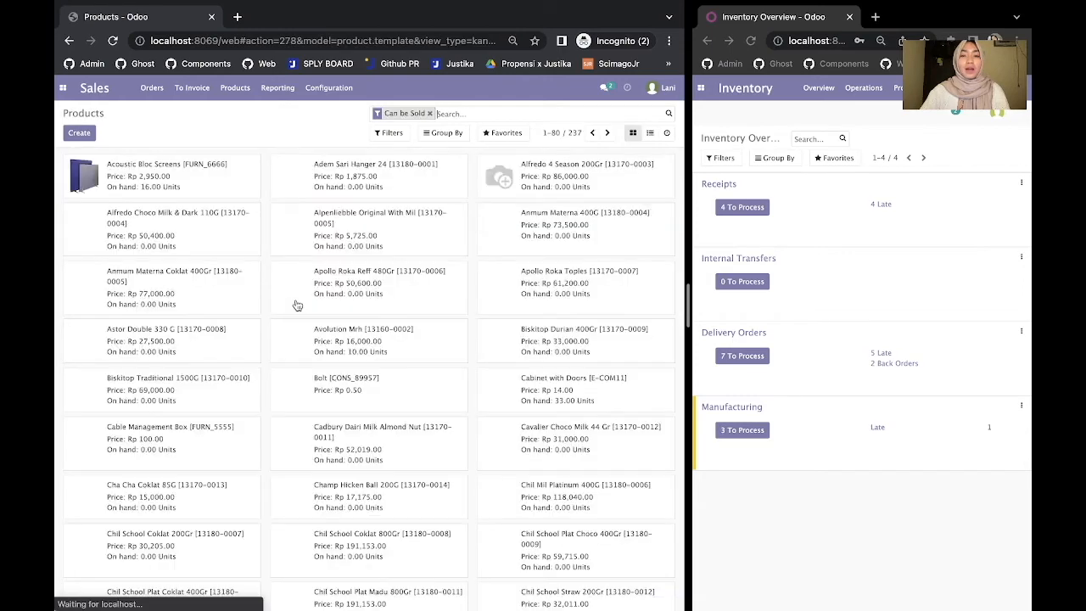
# - Remove the Can be Sold facet and start a custom filter on Quantity On Hand
pyautogui.click(429, 113)
pyautogui.click(388, 133)
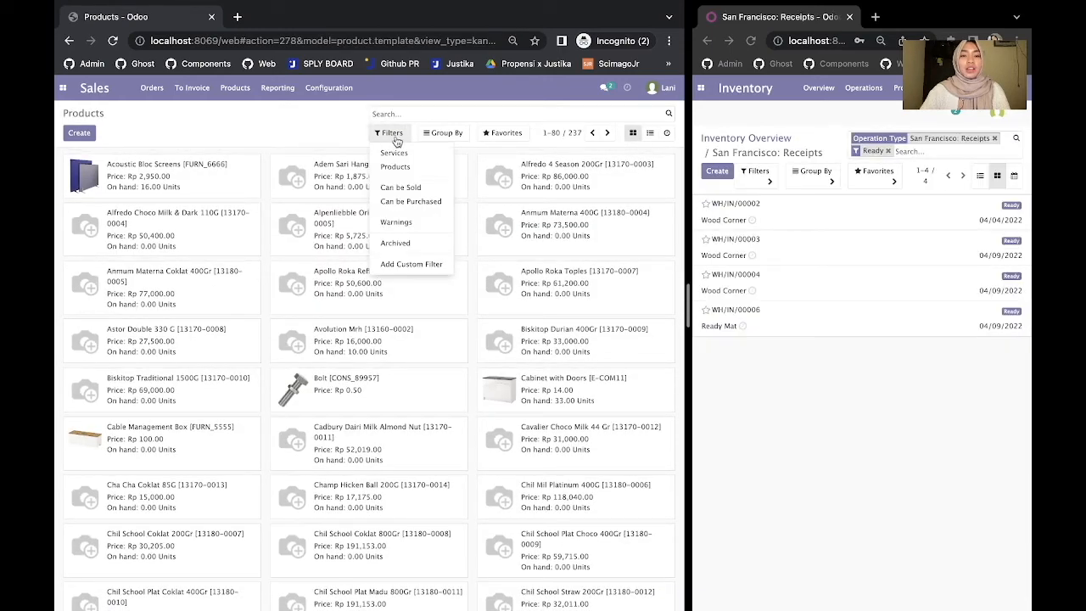
pyautogui.click(411, 264)
pyautogui.click(413, 281)
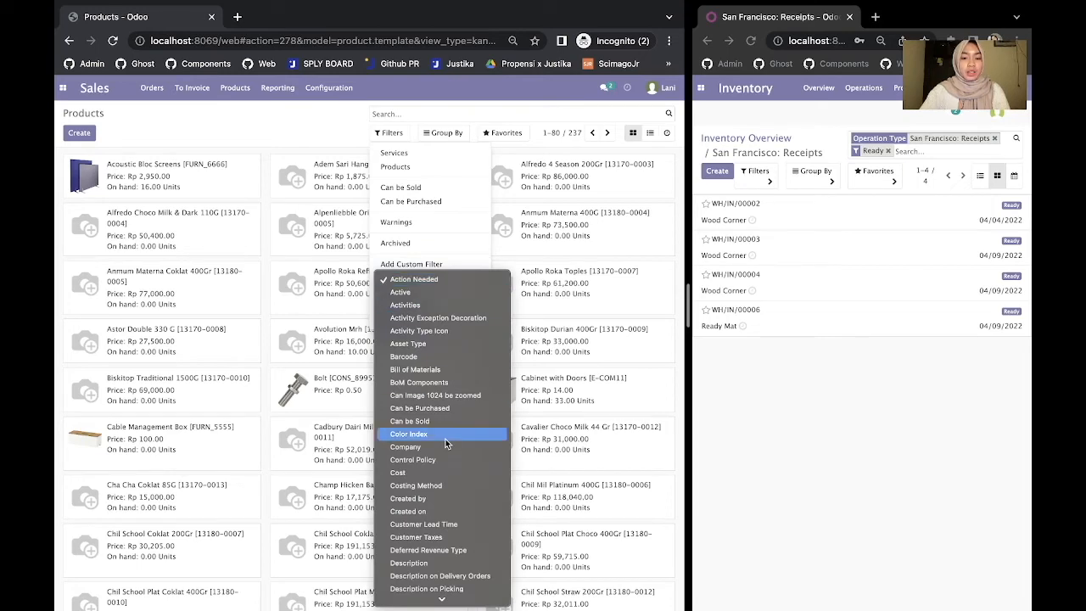
pyautogui.scroll(-5, 448, 442)
pyautogui.scroll(-3, 446, 509)
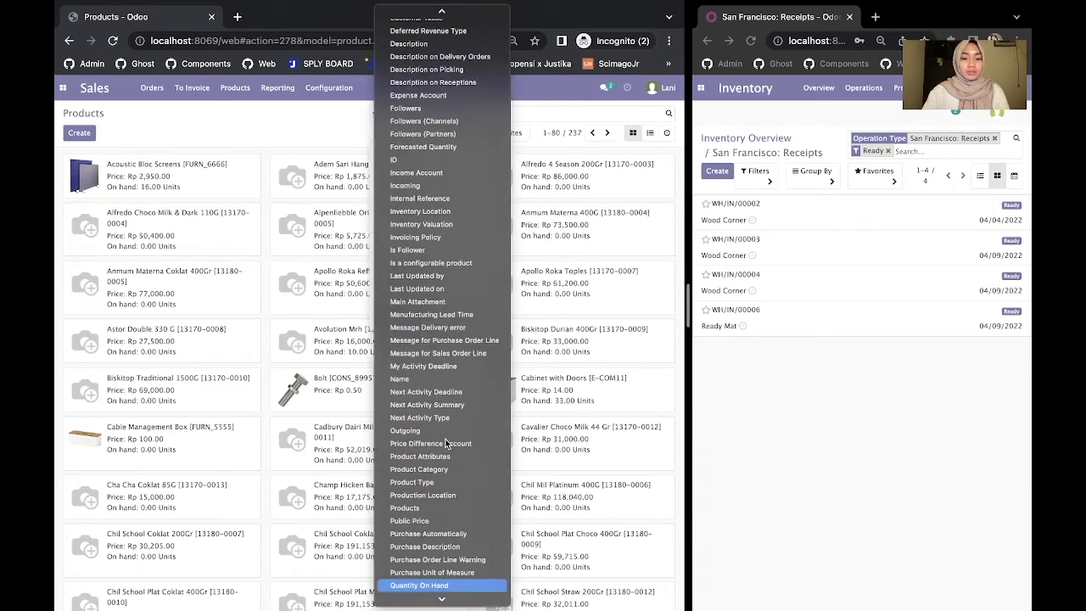
pyautogui.click(445, 582)
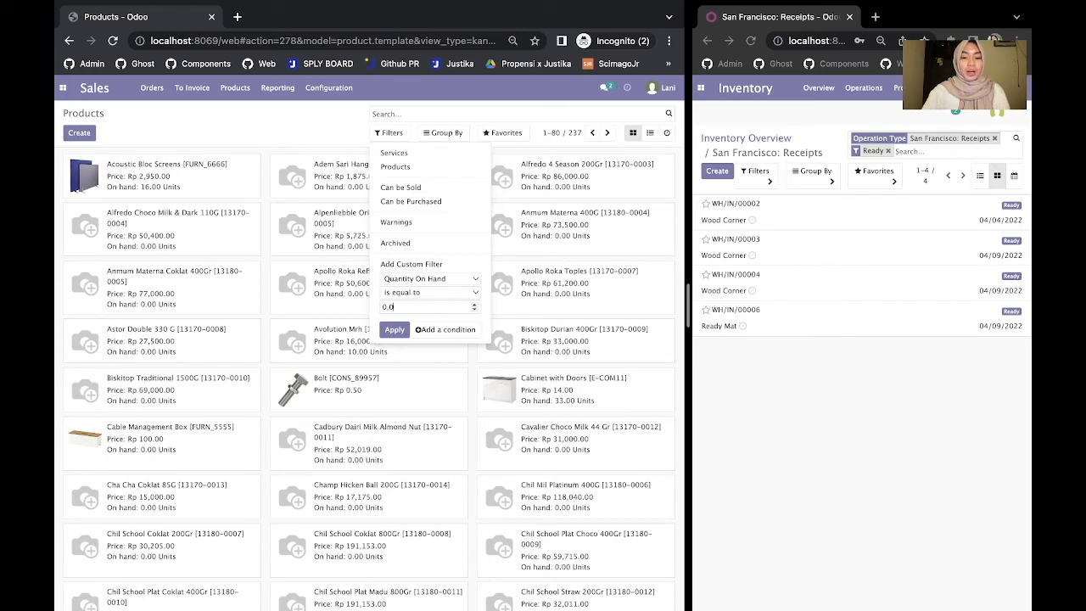
# - Make the condition Quantity On Hand greater than 5 and apply it, leaving 18 products
pyautogui.press('BackSpace')
pyautogui.press('BackSpace')
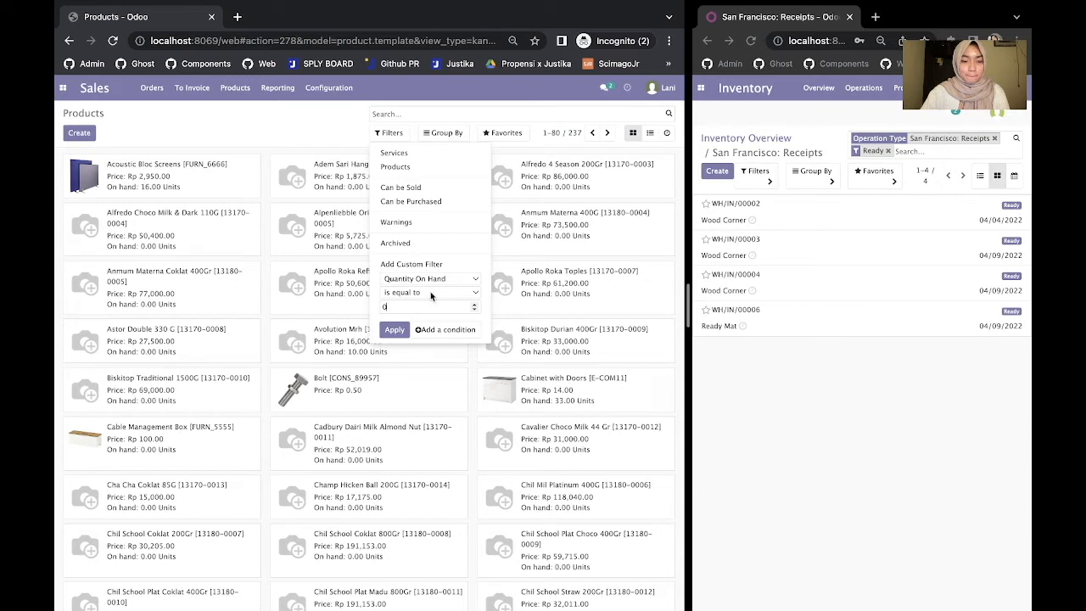
pyautogui.click(436, 292)
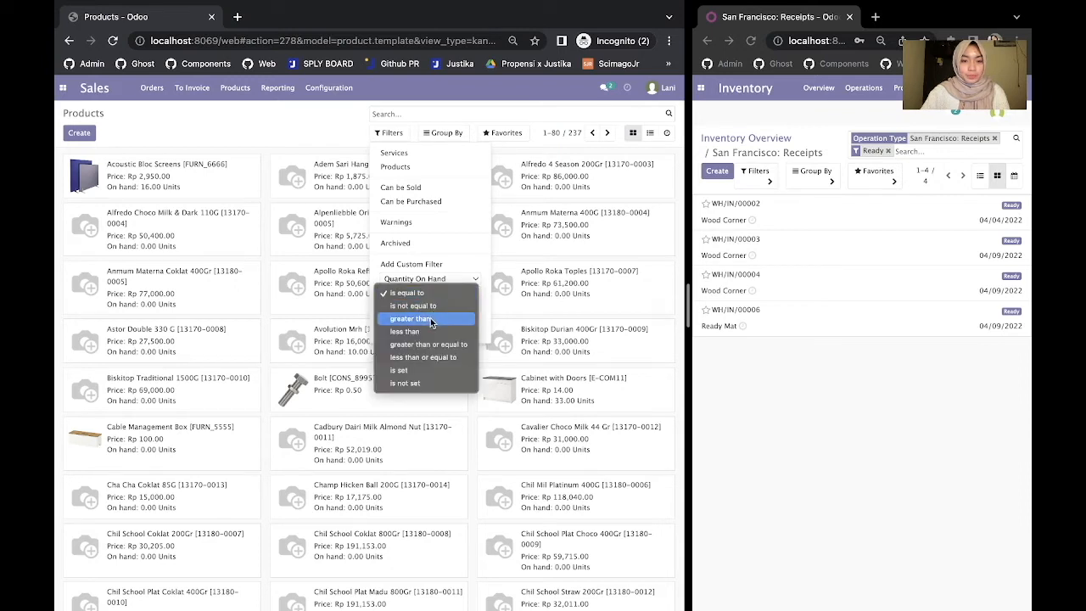
pyautogui.click(429, 318)
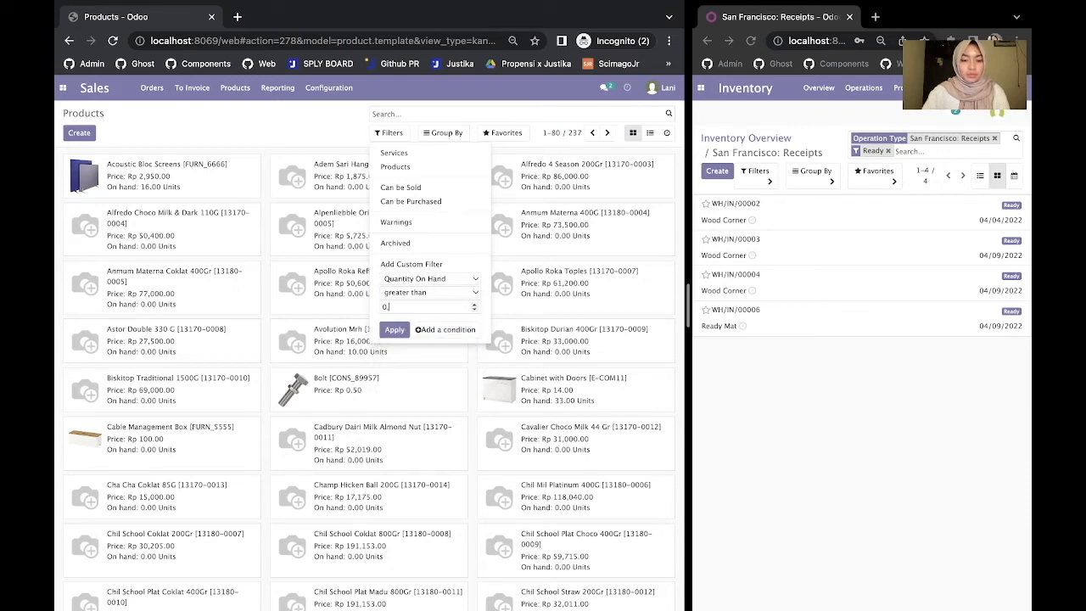
pyautogui.press('BackSpace')
pyautogui.press('BackSpace')
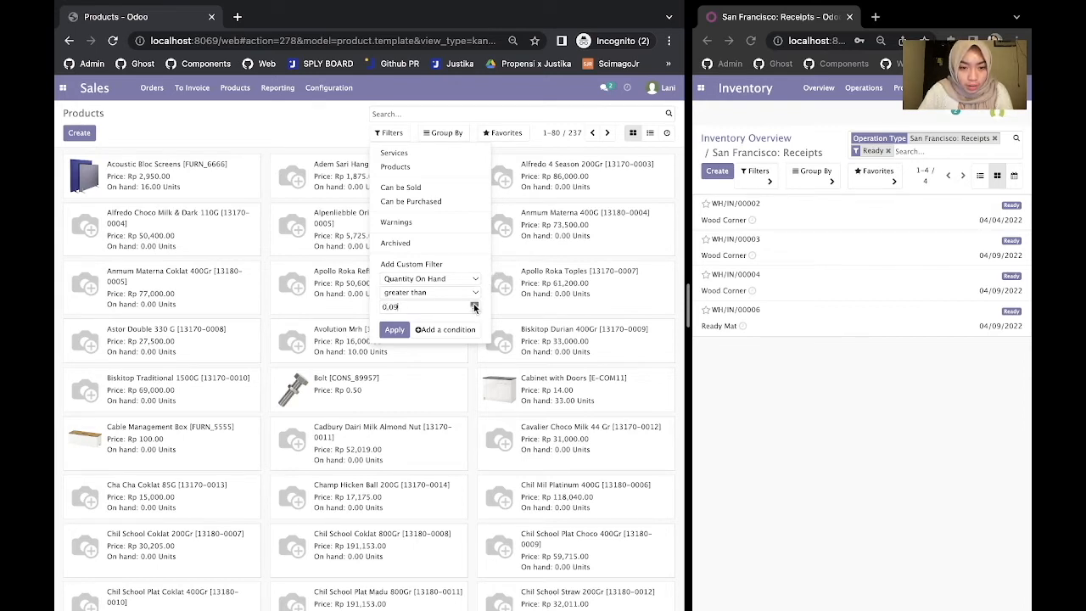
pyautogui.click(474, 306)
pyautogui.click(474, 306)
pyautogui.write('5')
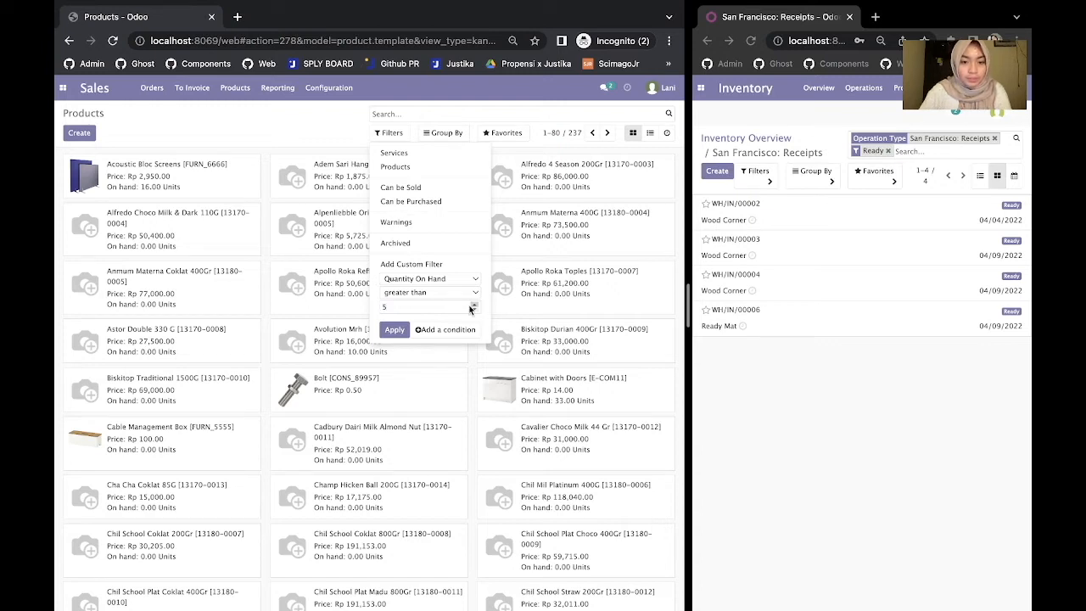
pyautogui.click(394, 329)
pyautogui.click(303, 132)
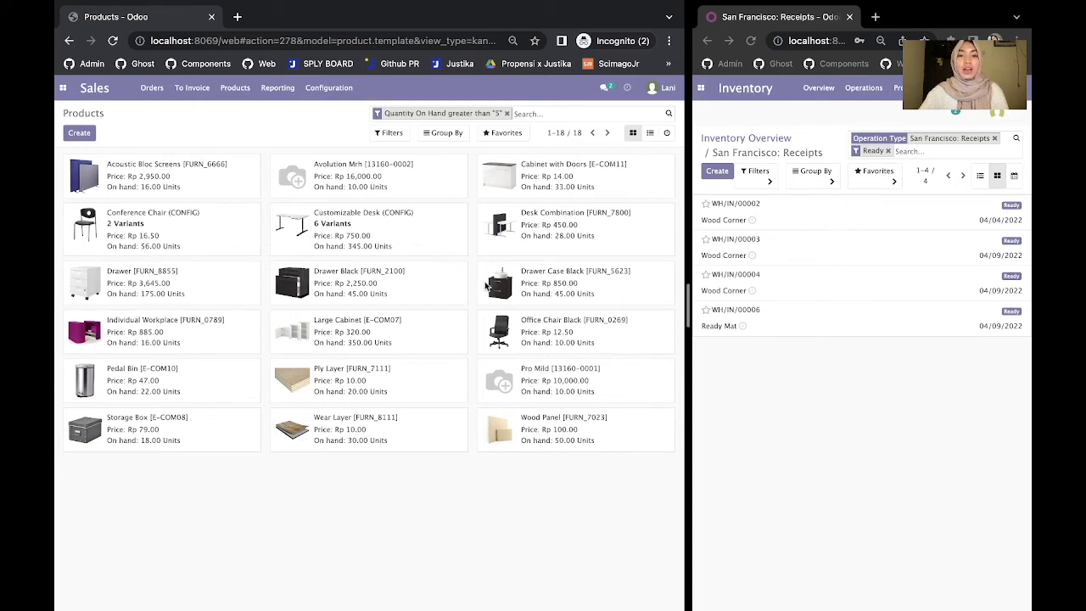
# - Go back to the Sales Quotations list and create a new quotation
pyautogui.click(63, 88)
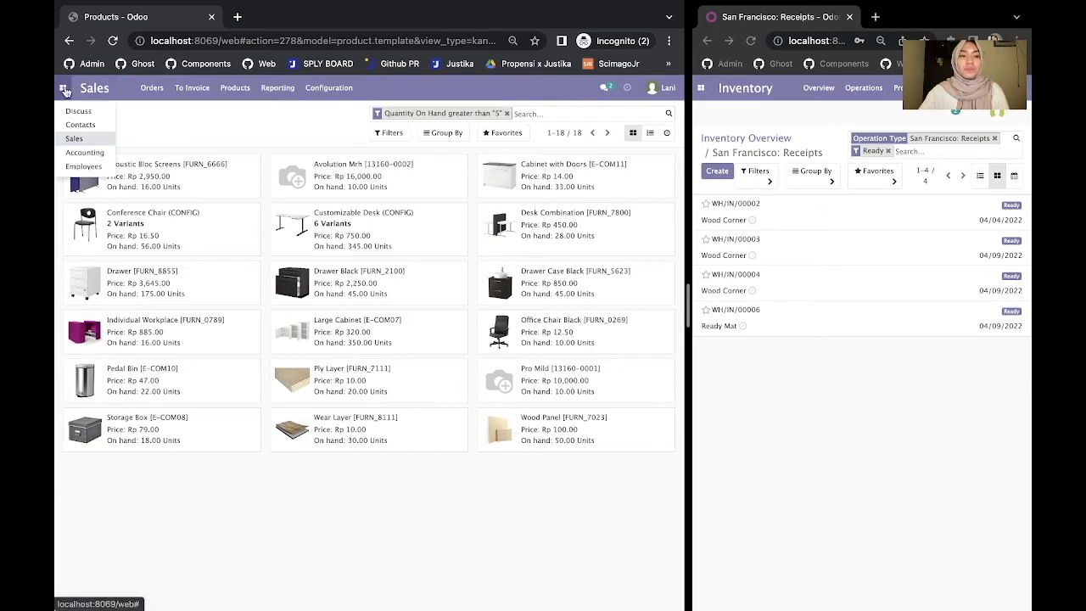
pyautogui.click(82, 141)
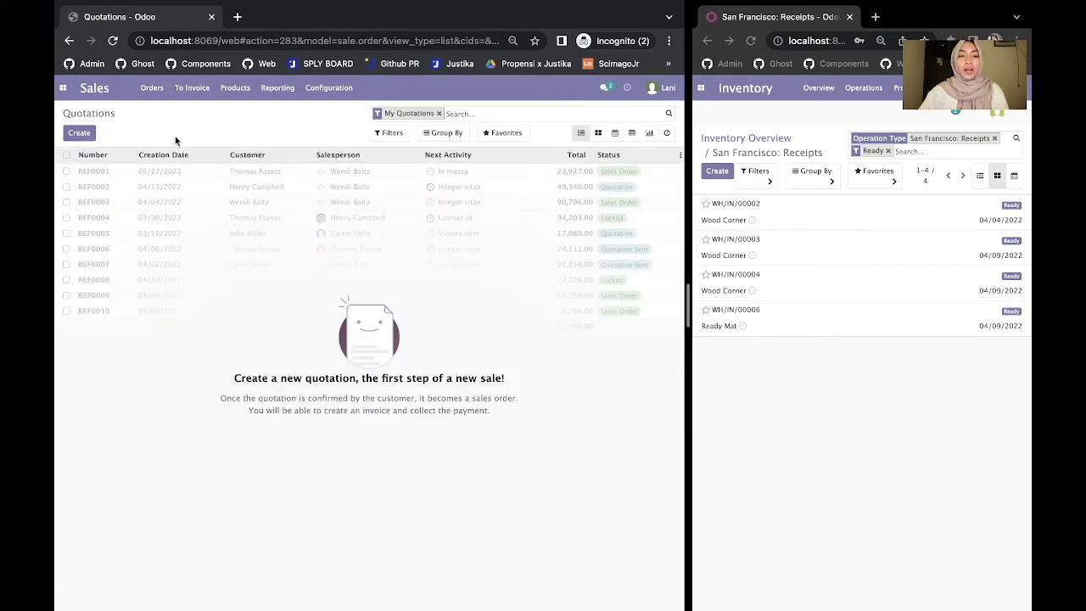
pyautogui.click(85, 133)
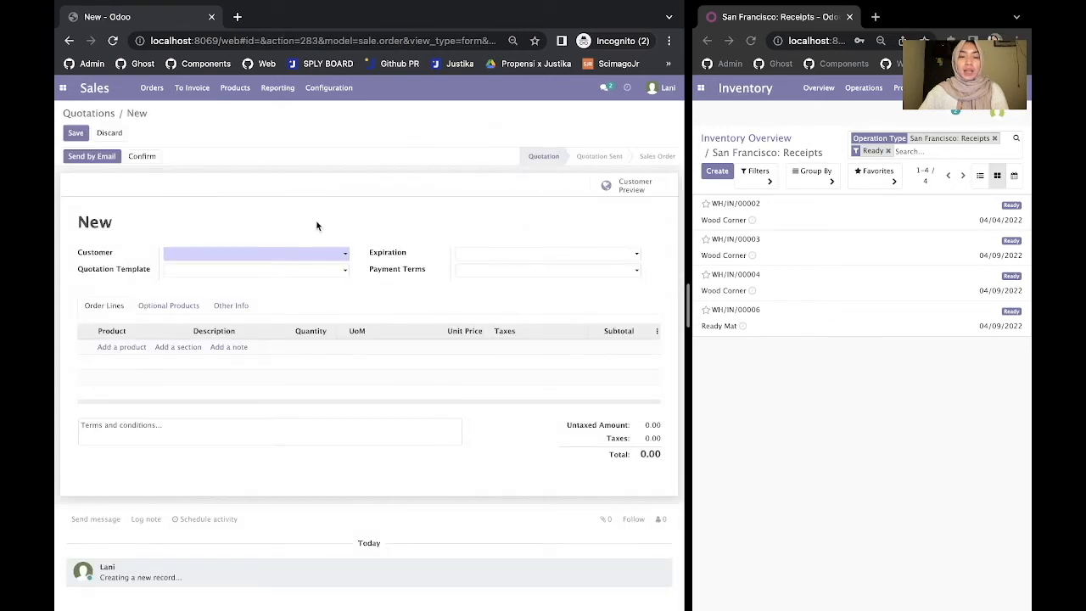
# - Set customer BERDIKARI, UD, expiration date 04/13/2022 and payment terms 15 Days
pyautogui.click(281, 258)
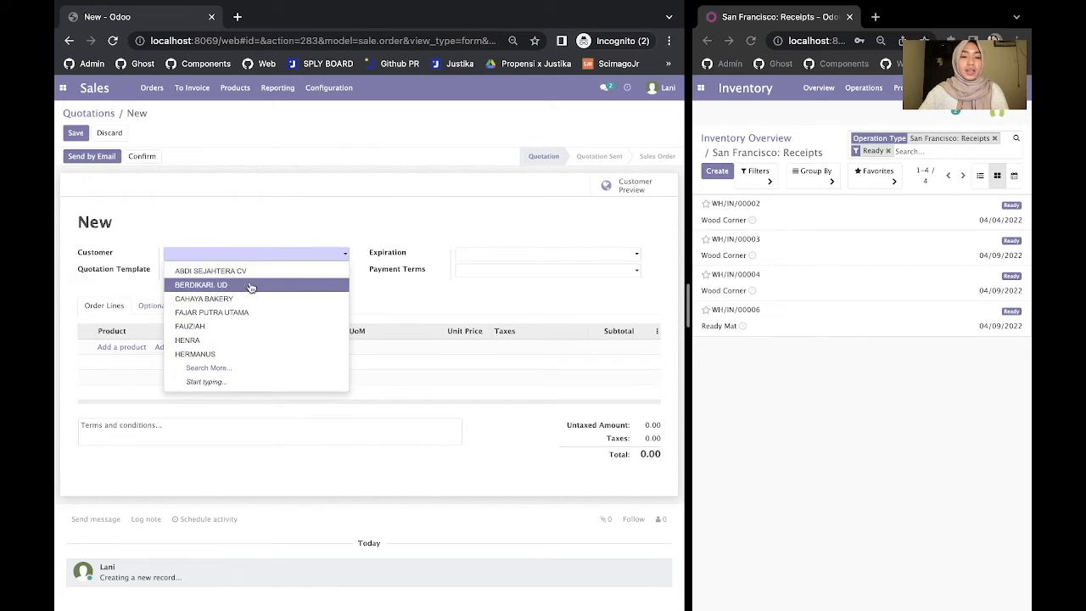
pyautogui.click(250, 286)
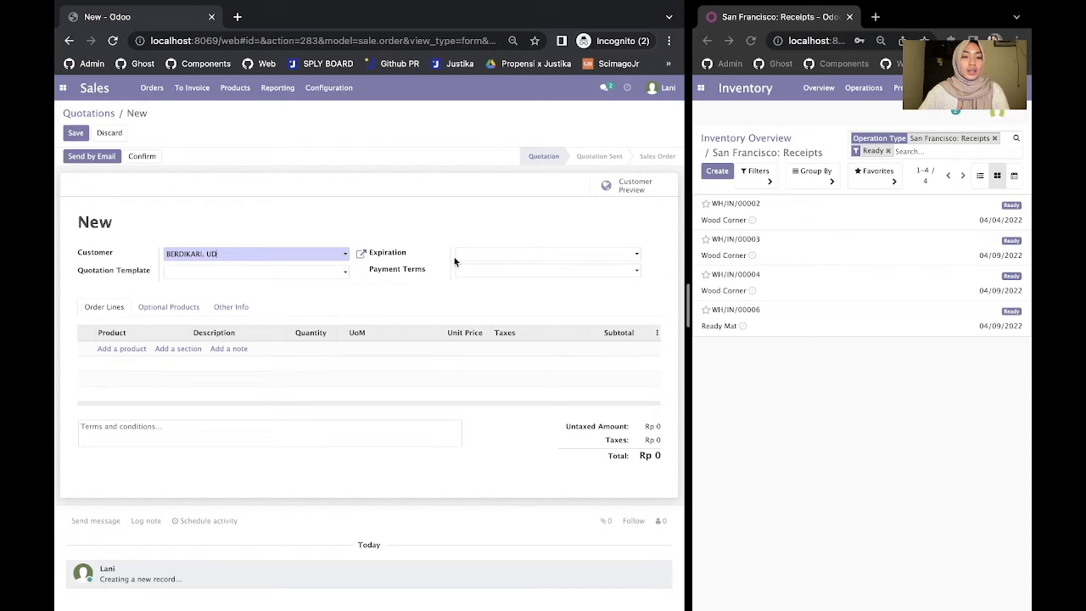
pyautogui.click(478, 257)
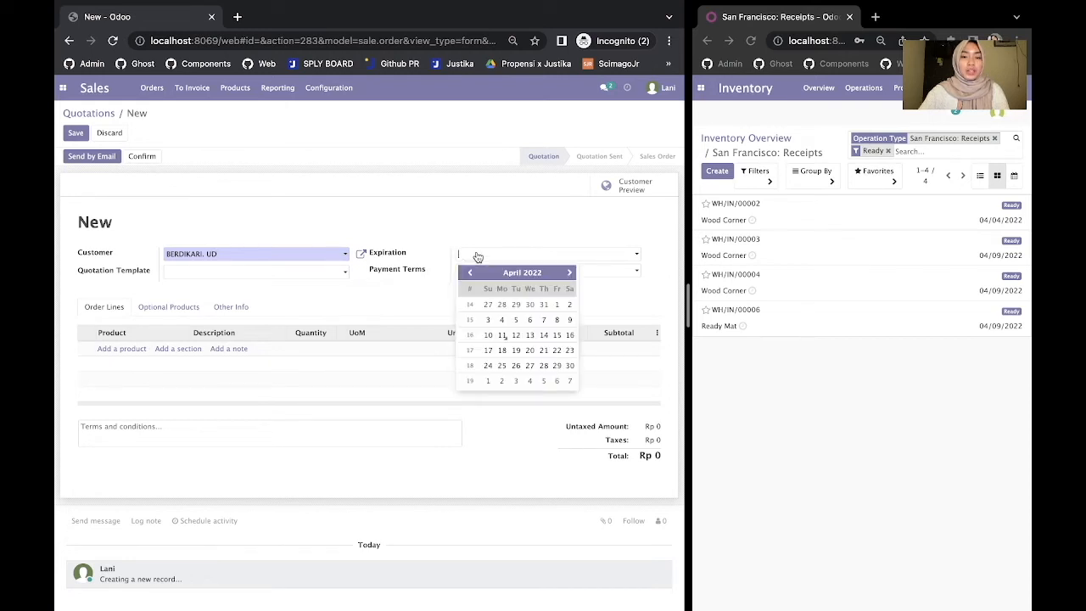
pyautogui.click(530, 336)
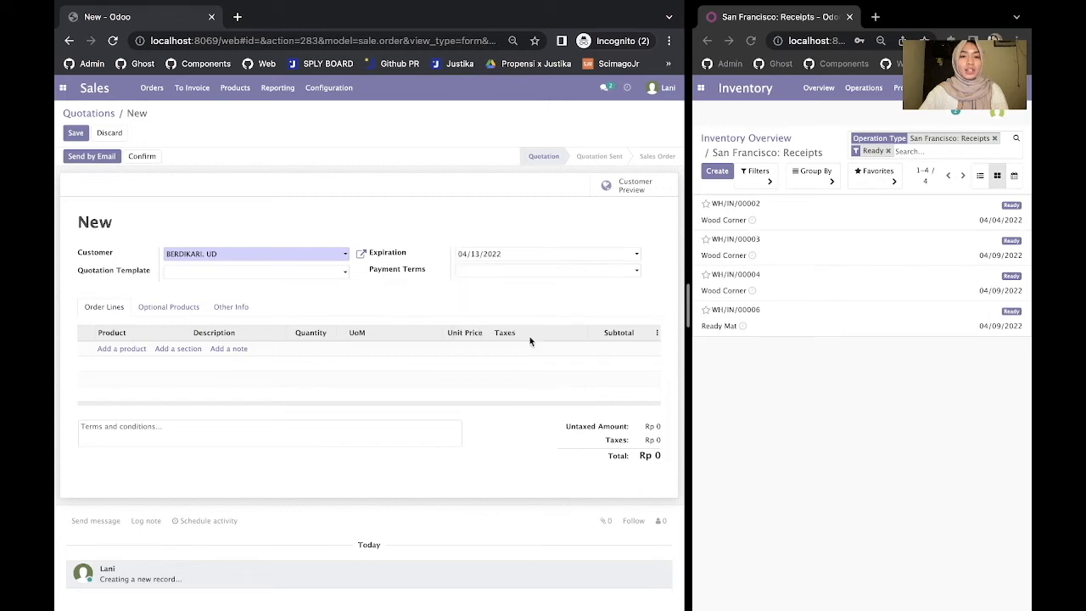
pyautogui.click(501, 274)
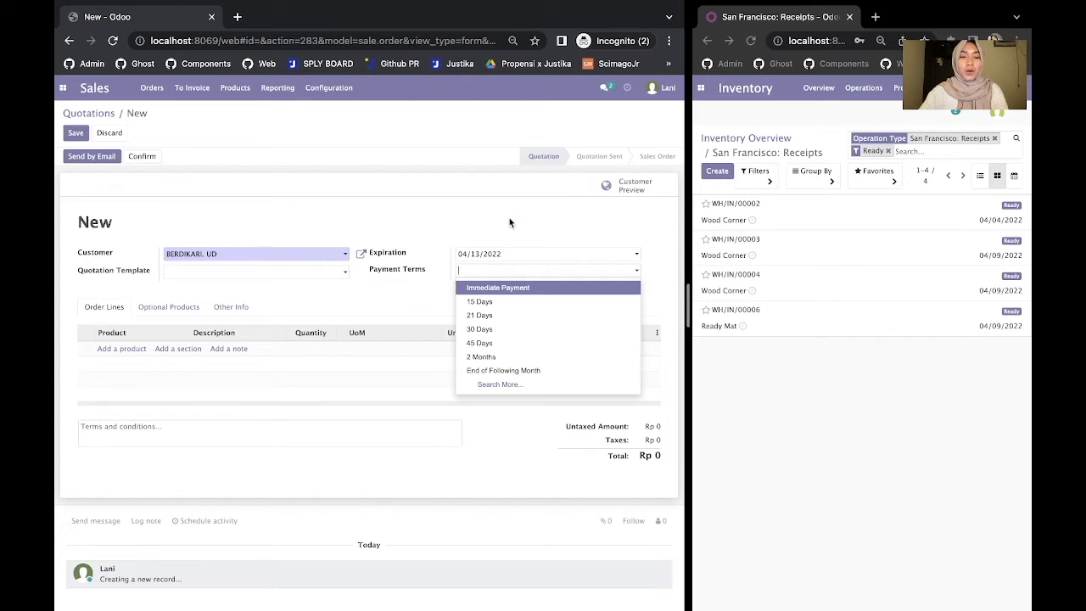
pyautogui.click(516, 304)
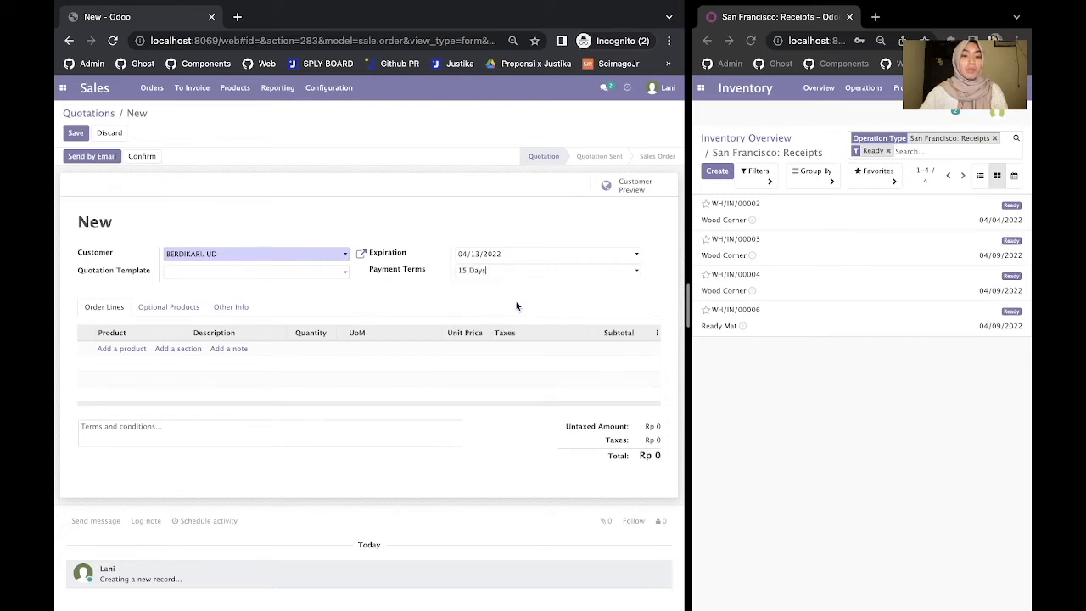
pyautogui.click(121, 355)
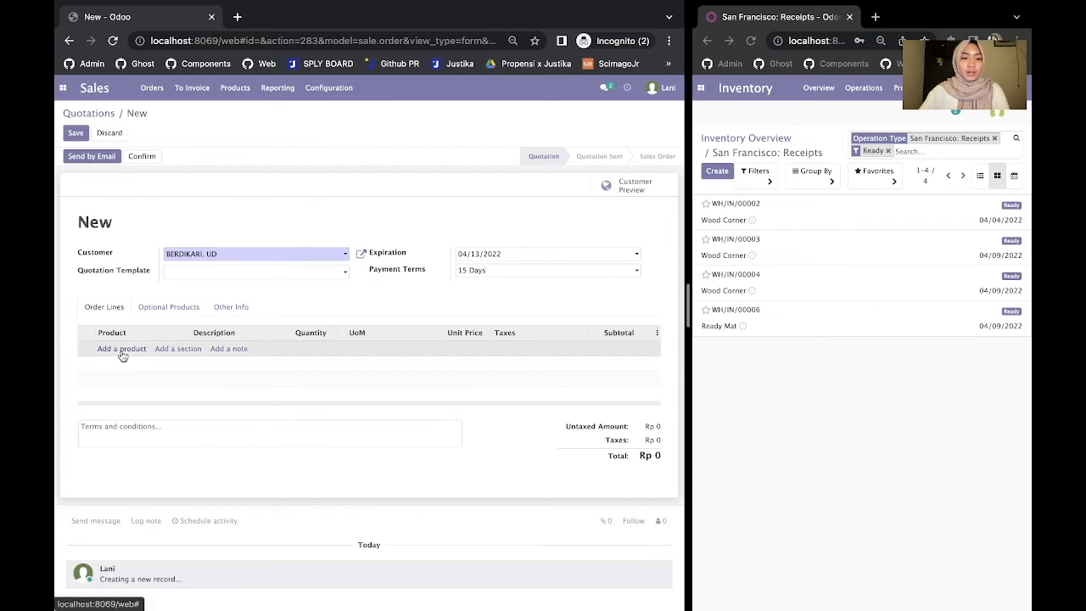
# - Add Pro Mild and Avolution Mrh as the quotation's two order lines
pyautogui.write('pro')
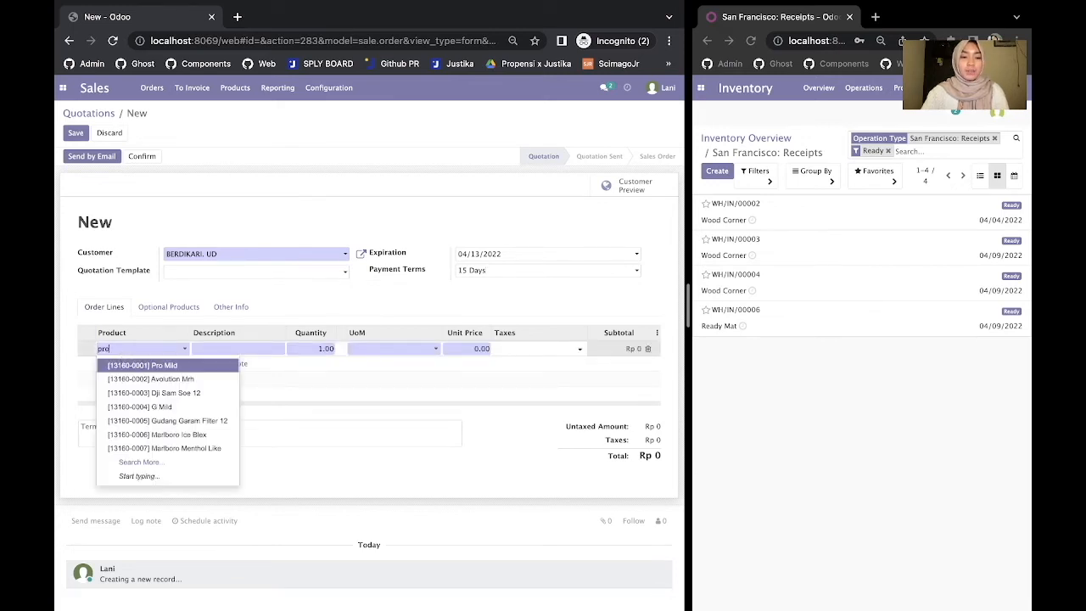
pyautogui.click(166, 365)
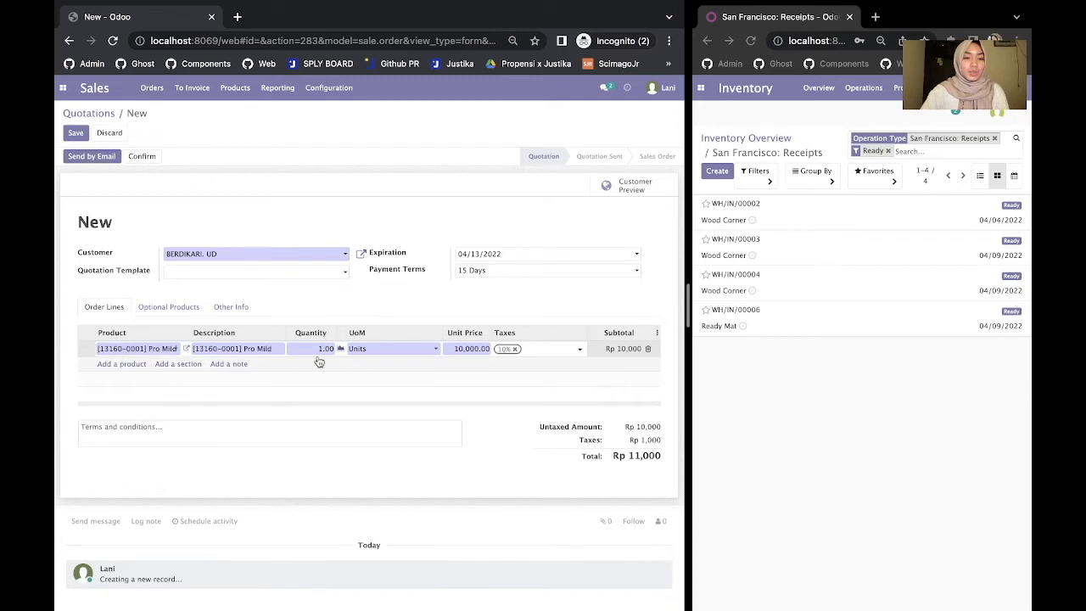
pyautogui.click(111, 364)
pyautogui.write('m')
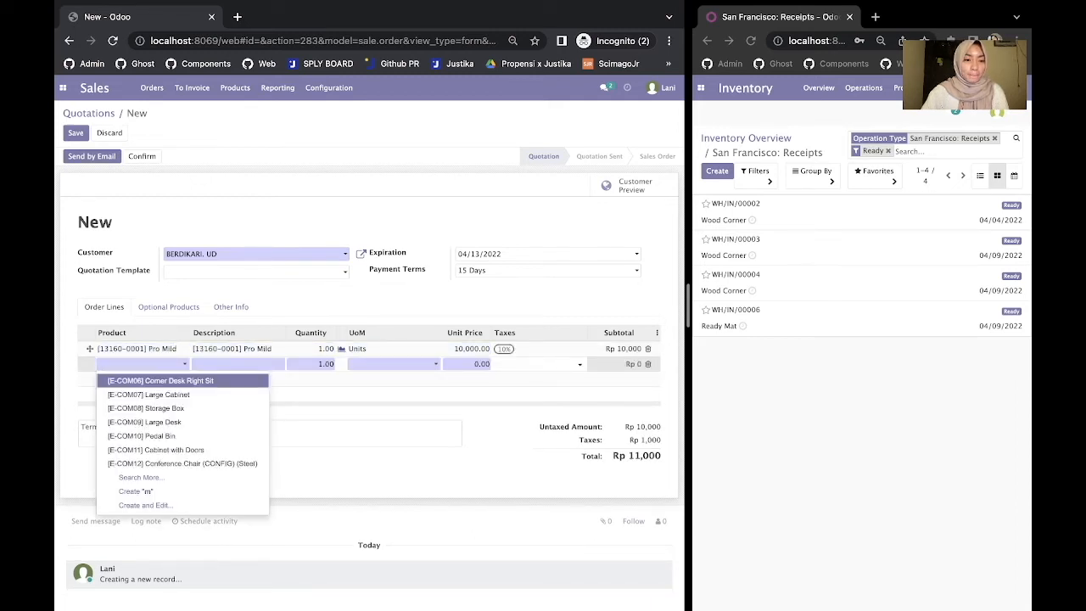
pyautogui.click(142, 476)
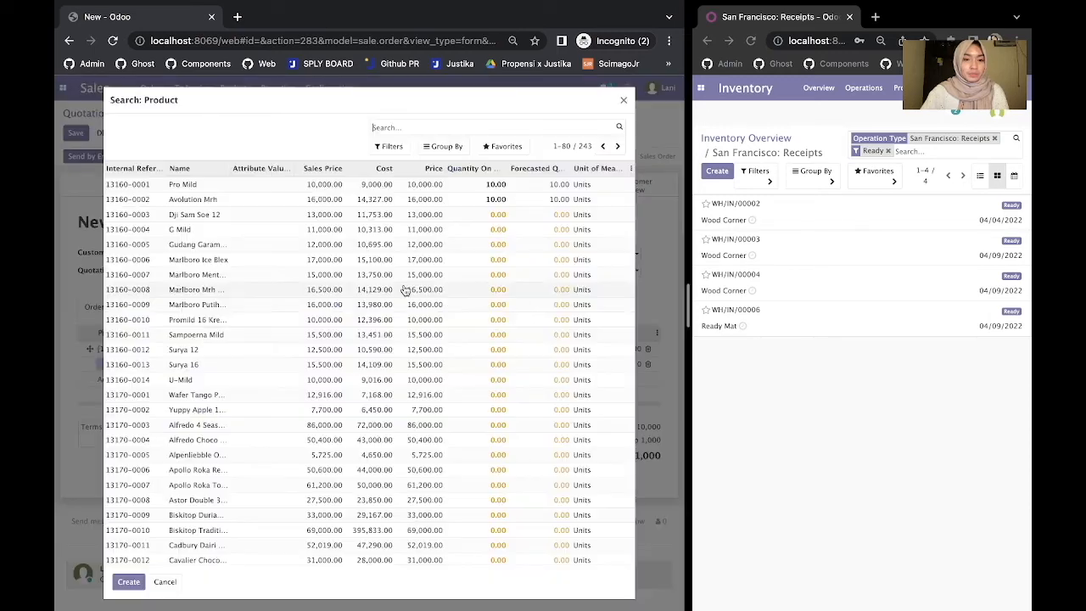
pyautogui.scroll(-5, 390, 322)
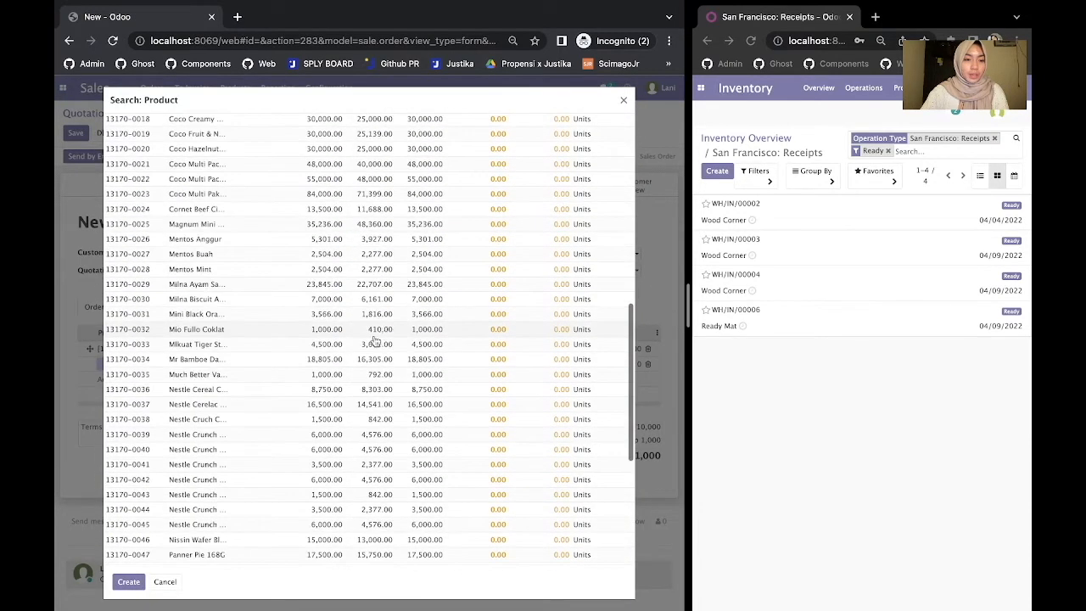
pyautogui.scroll(1, 213, 263)
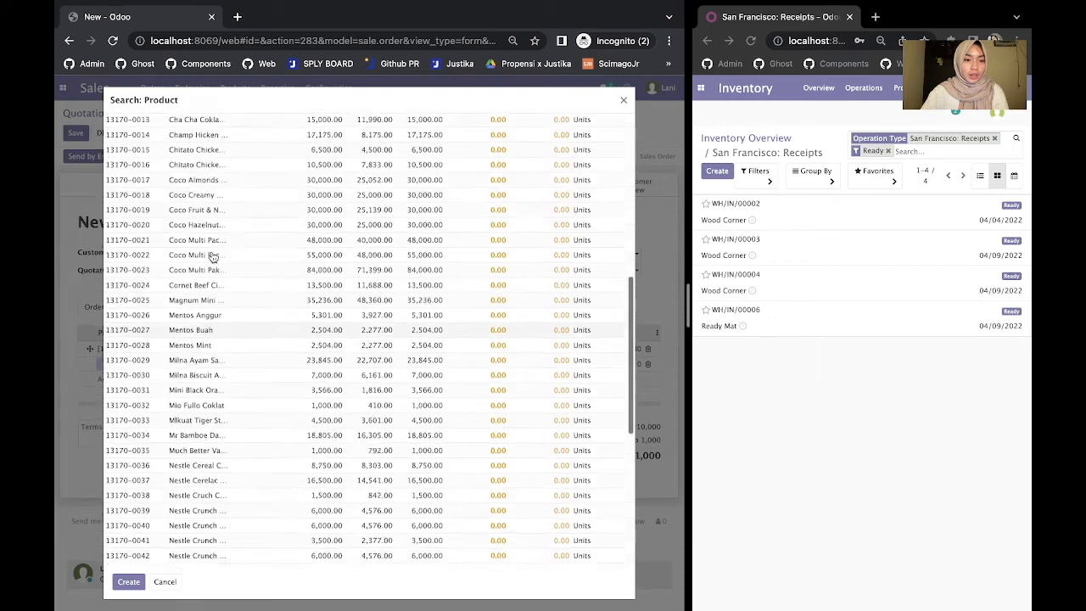
pyautogui.scroll(5, 213, 258)
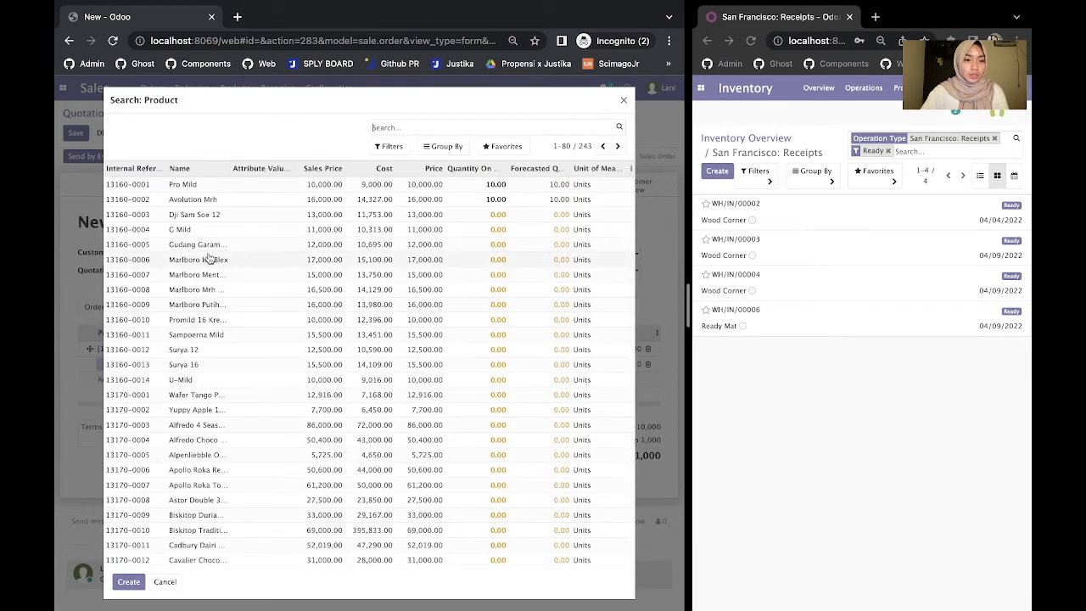
pyautogui.click(220, 202)
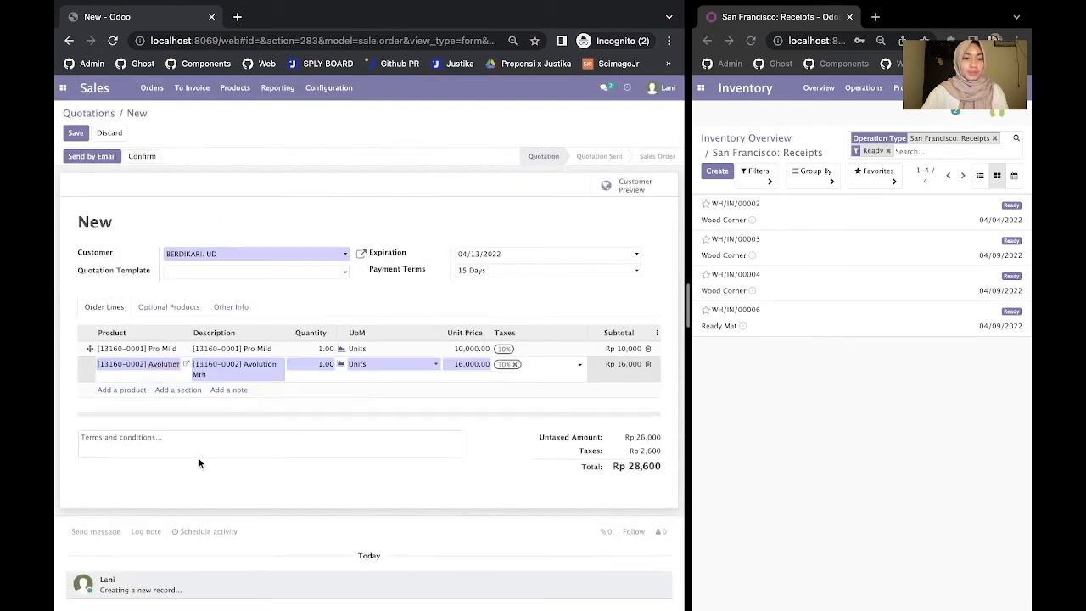
# - Set both lines to quantity 8 and save quotation S00023, totalling Rp 228,800
pyautogui.click(328, 350)
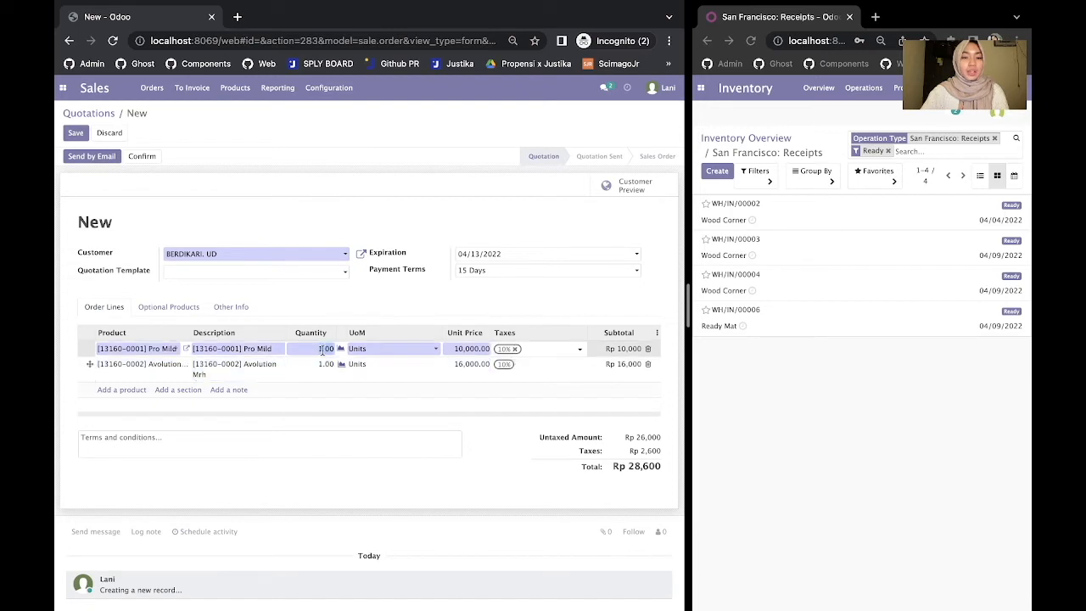
pyautogui.write('8')
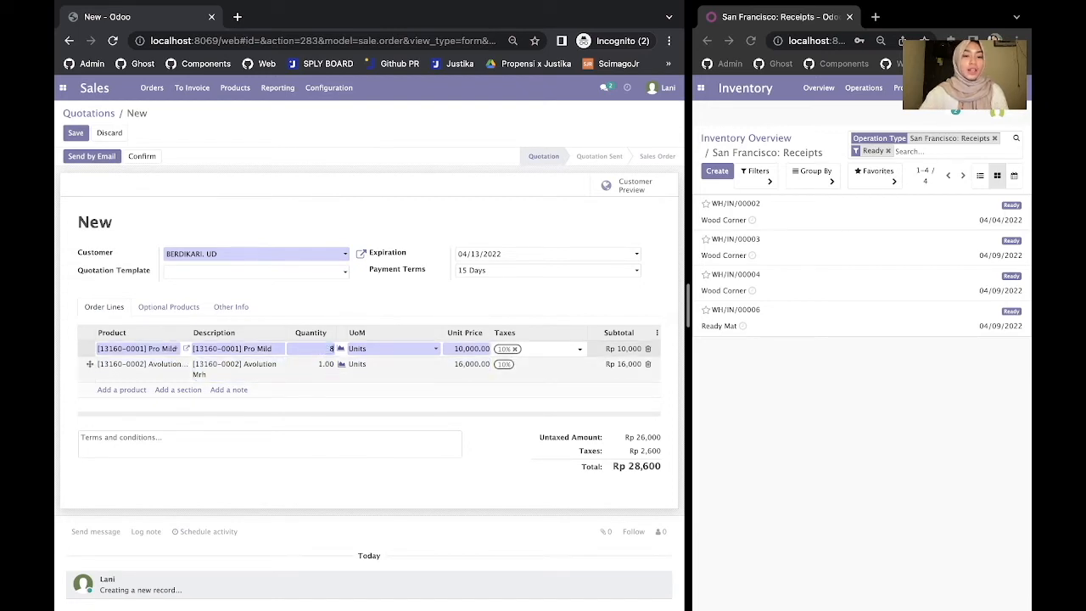
pyautogui.click(325, 363)
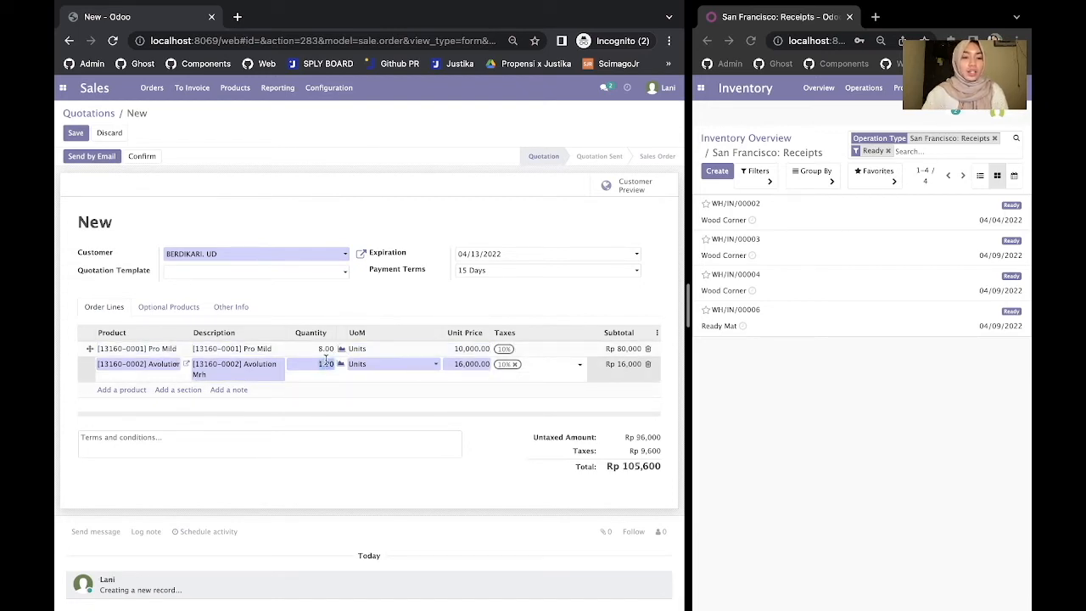
pyautogui.write('8')
pyautogui.click(382, 418)
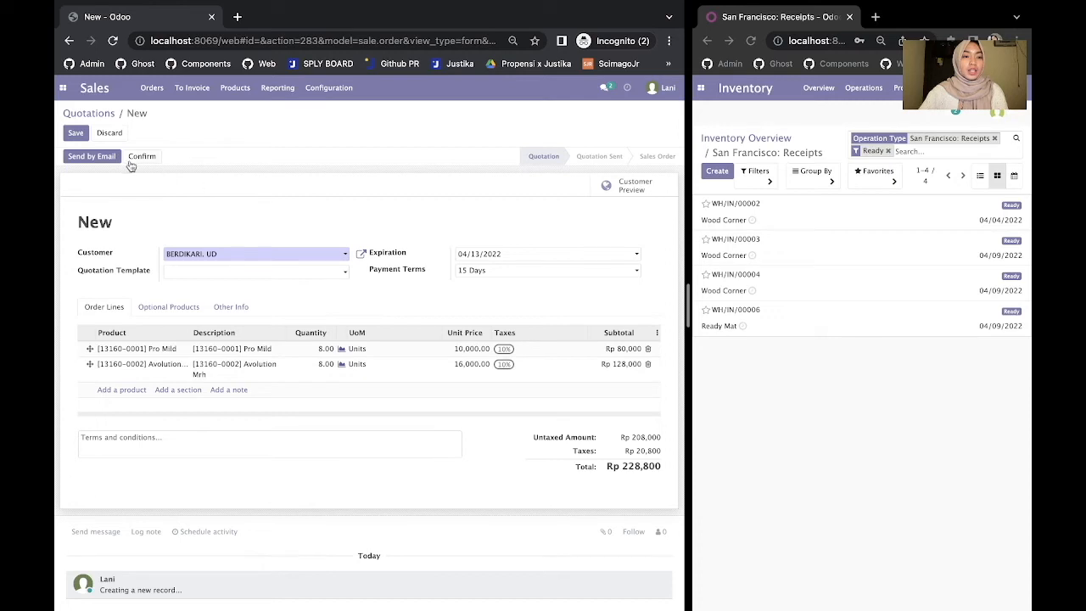
pyautogui.click(77, 135)
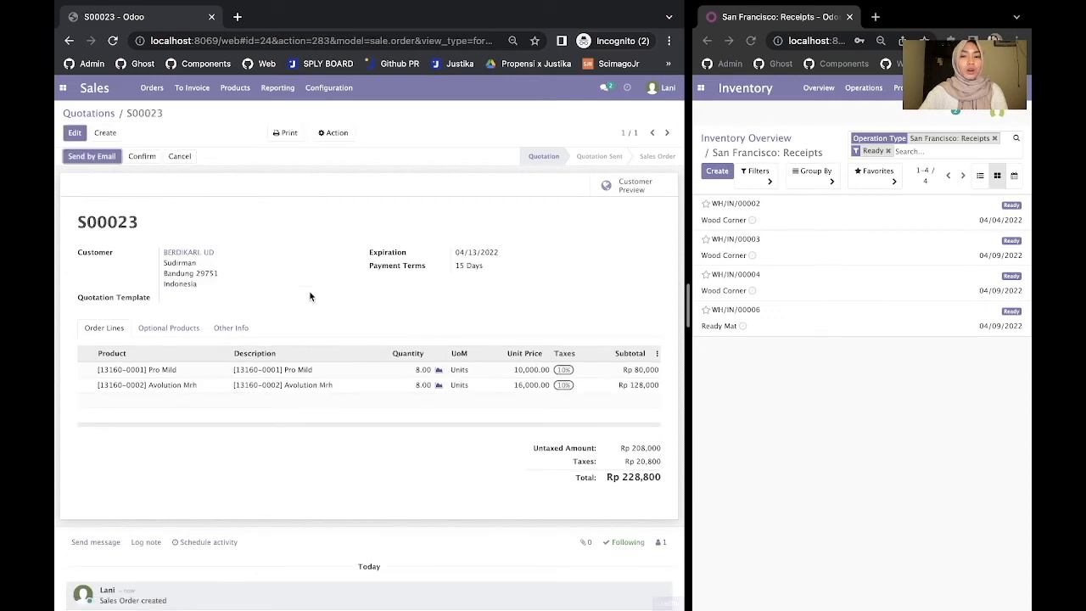
# - Email quotation S00023 with S00023.pdf attached to BERDIKARI UD
pyautogui.click(103, 157)
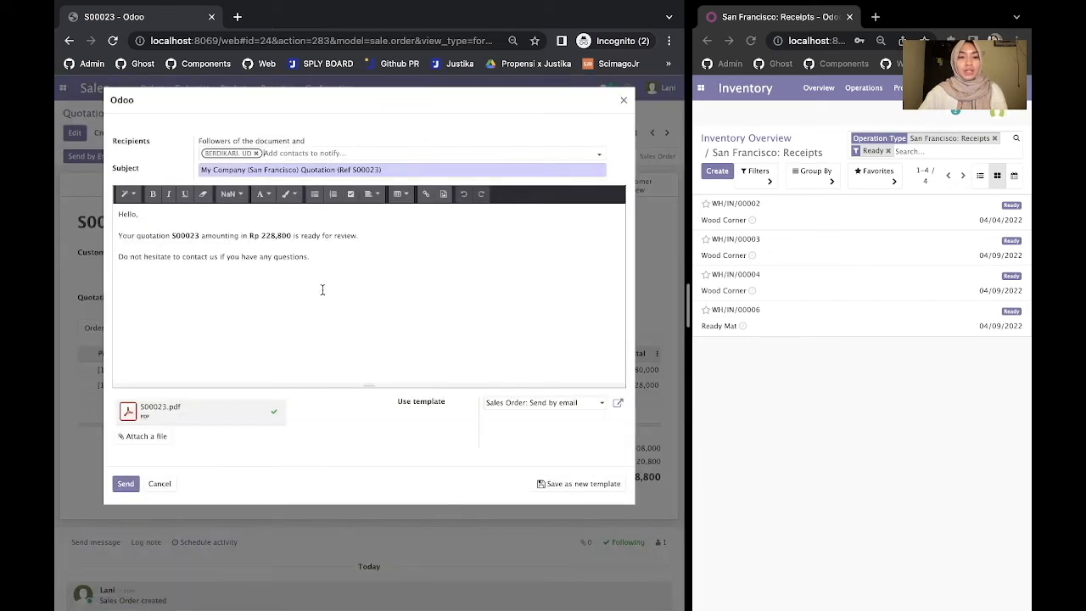
pyautogui.moveTo(323, 272); pyautogui.dragTo(133, 236)
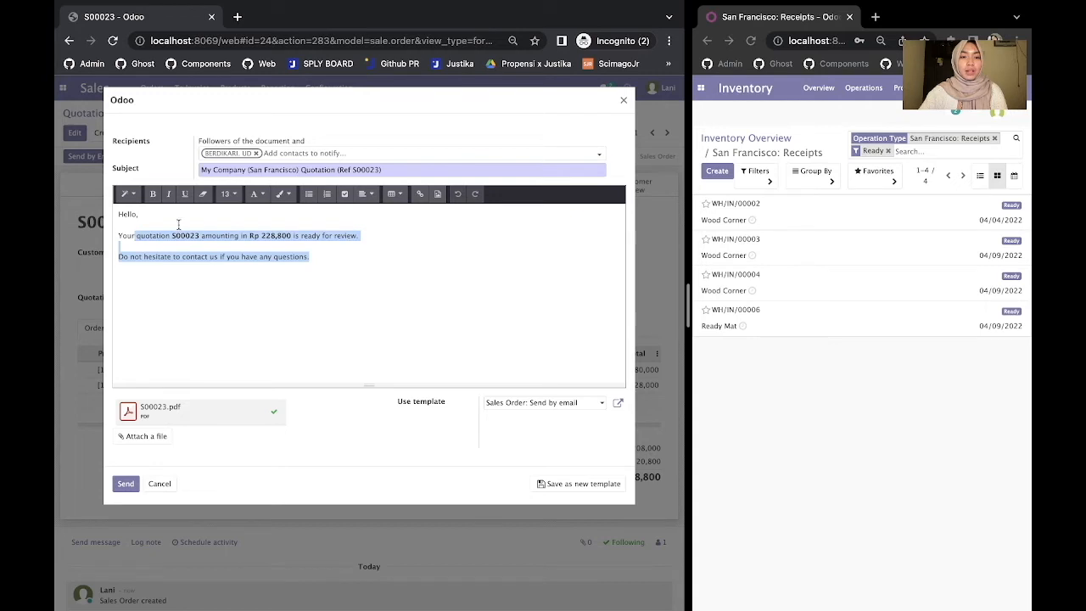
pyautogui.click(244, 232)
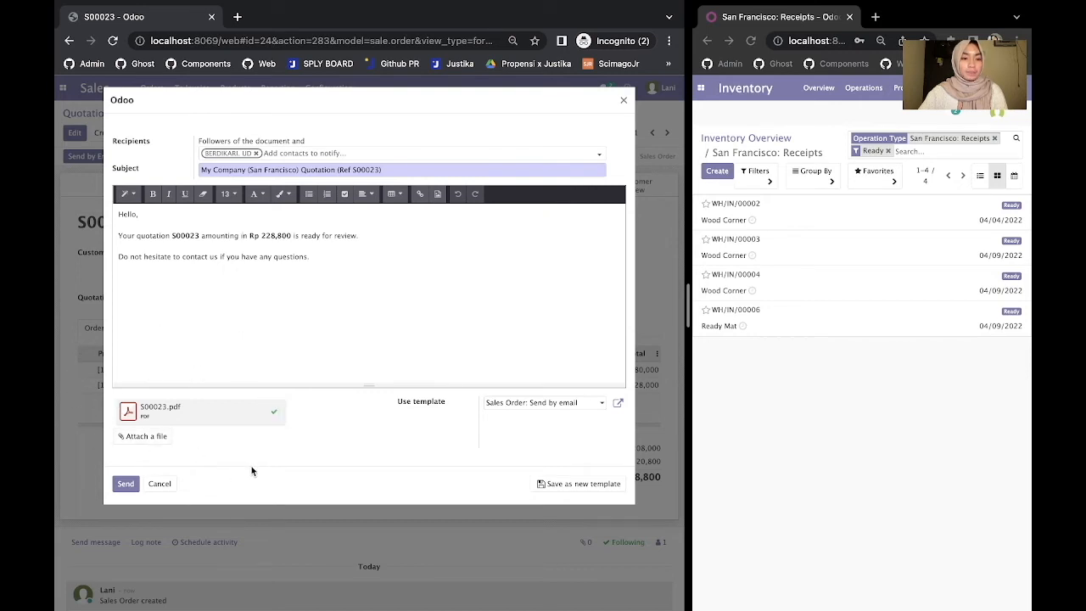
pyautogui.click(125, 484)
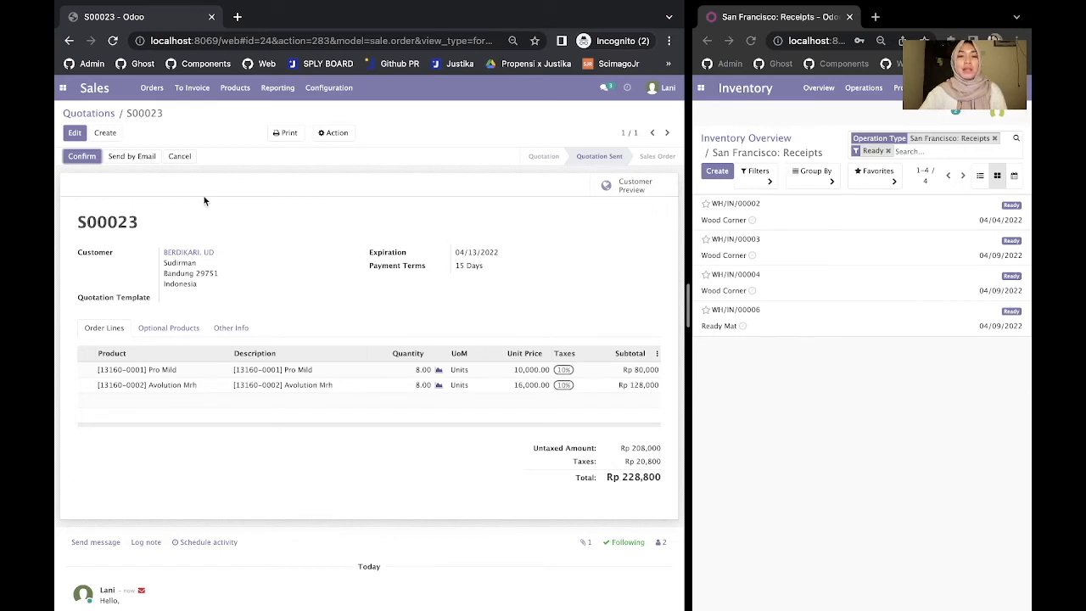
# - Confirm quotation S00023 as a sales order and widen the Inventory window beside it
pyautogui.click(82, 158)
pyautogui.moveTo(689, 241); pyautogui.dragTo(549, 241)
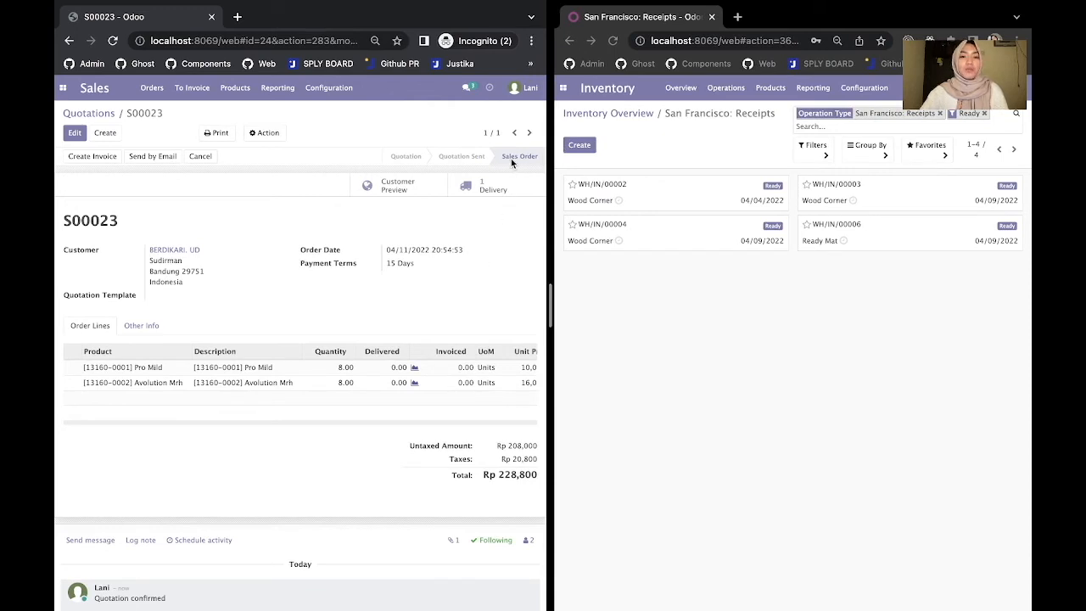
pyautogui.moveTo(550, 266); pyautogui.dragTo(543, 265)
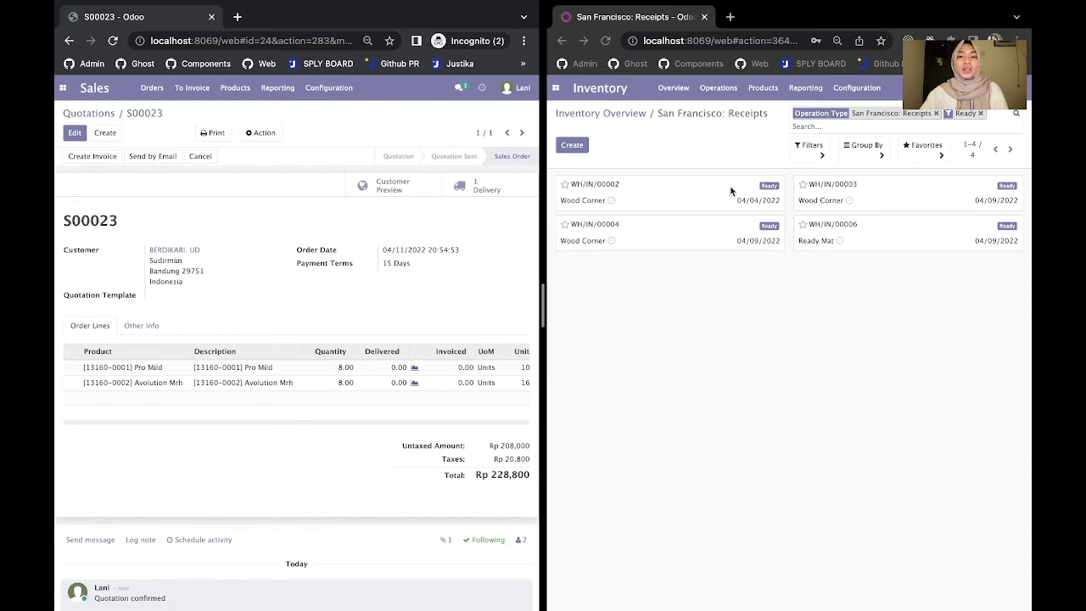
# - Switch the right window to Inventory and list the 8 delivery orders to process
pyautogui.click(791, 432)
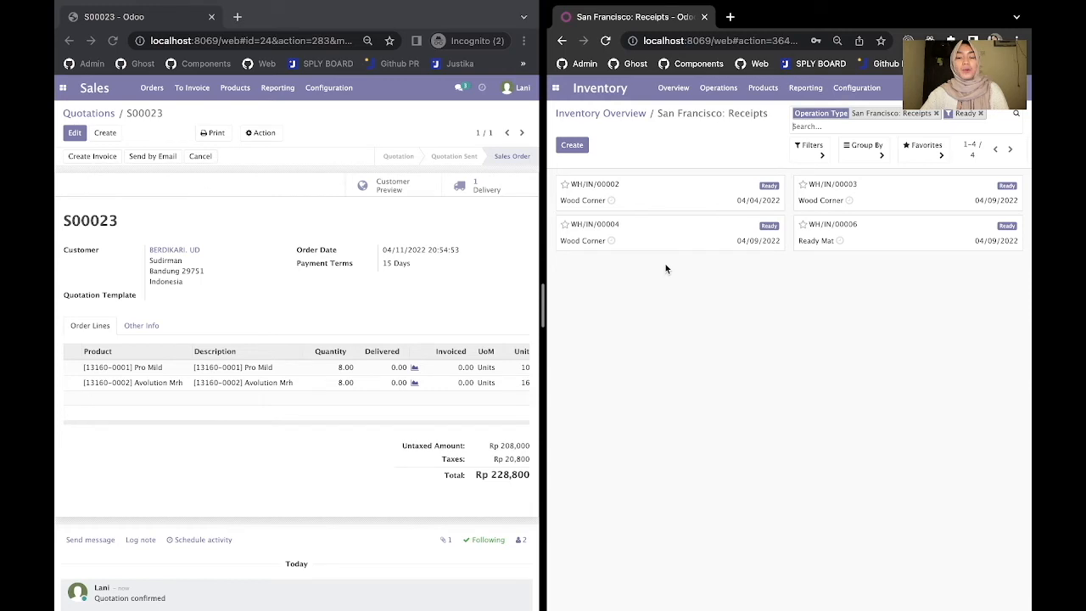
pyautogui.click(560, 91)
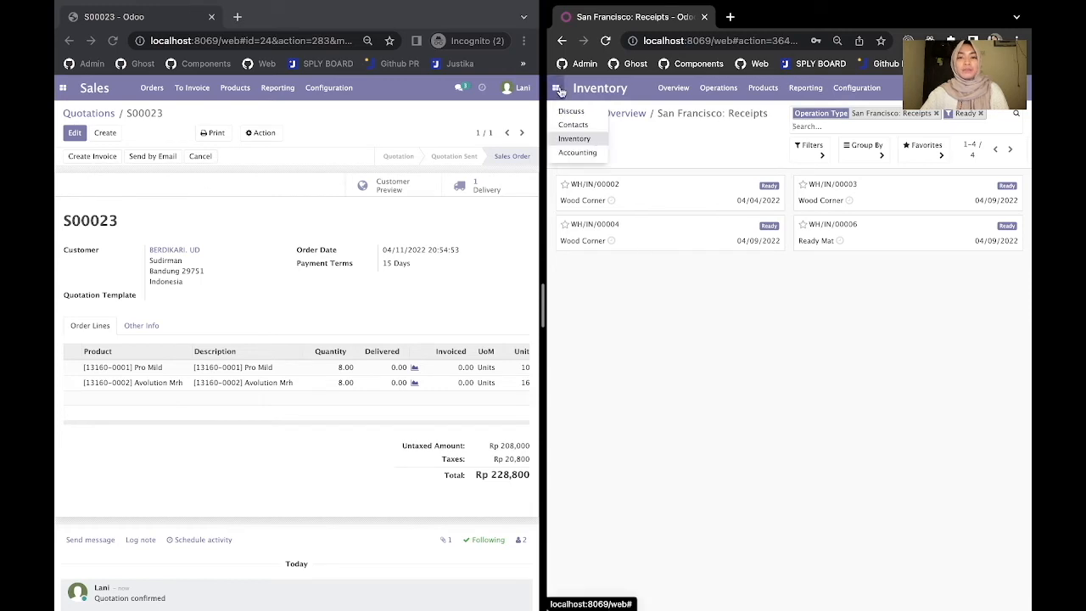
pyautogui.click(582, 137)
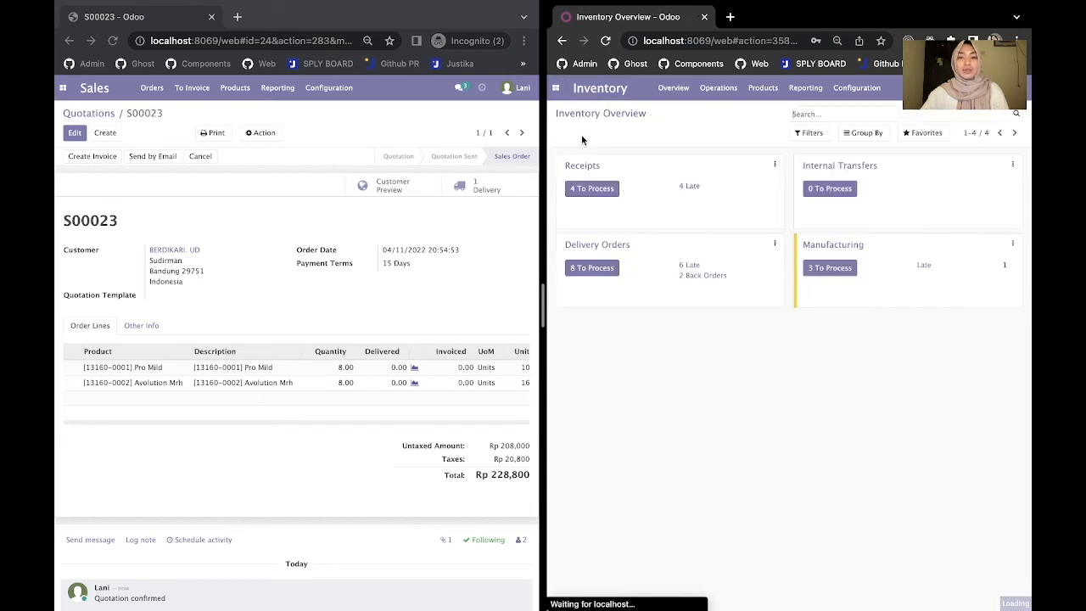
pyautogui.click(1018, 88)
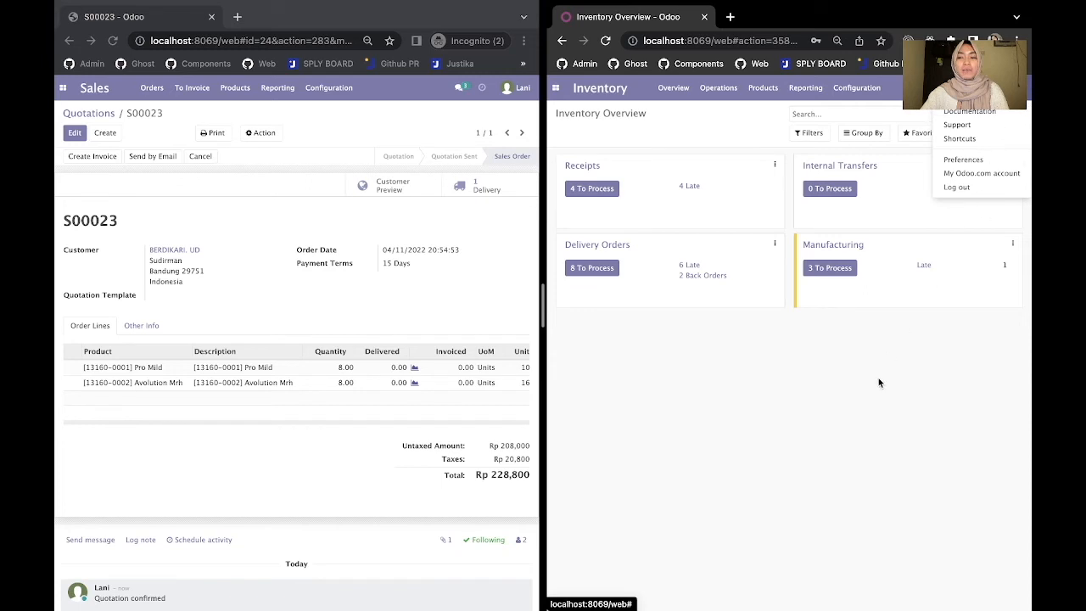
pyautogui.click(1013, 88)
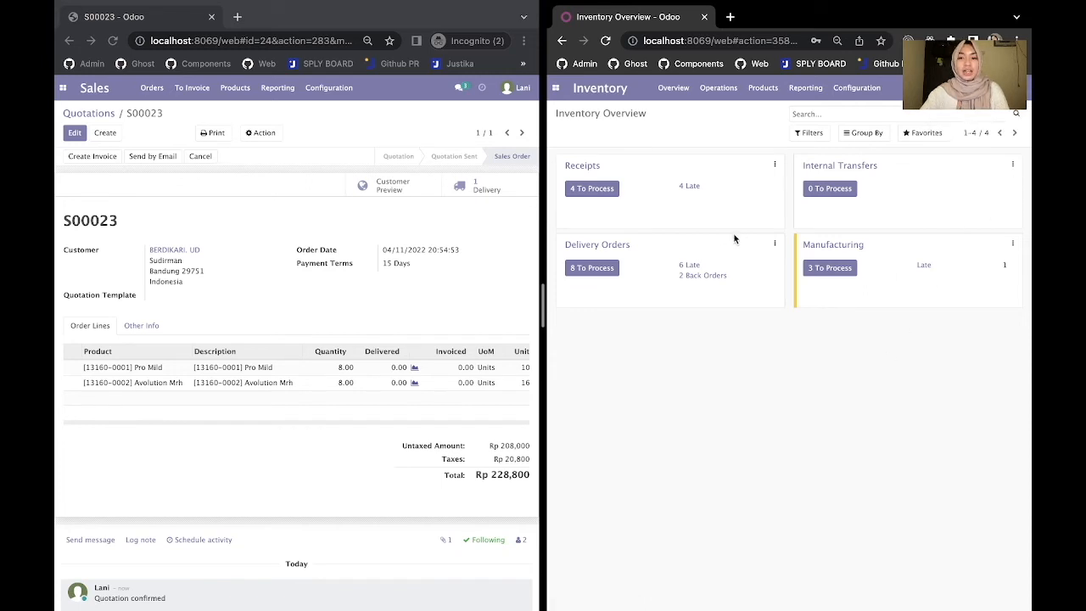
pyautogui.click(591, 270)
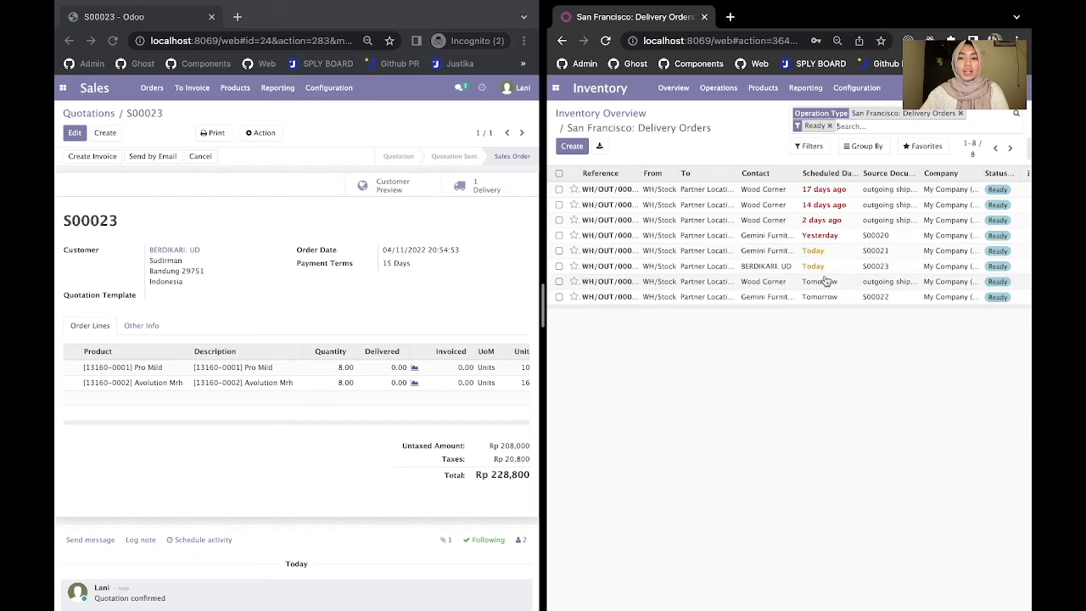
# - Open delivery WH/OUT/00013 for editing and record 8 Pro Mild units done from WH/Stock
pyautogui.click(768, 267)
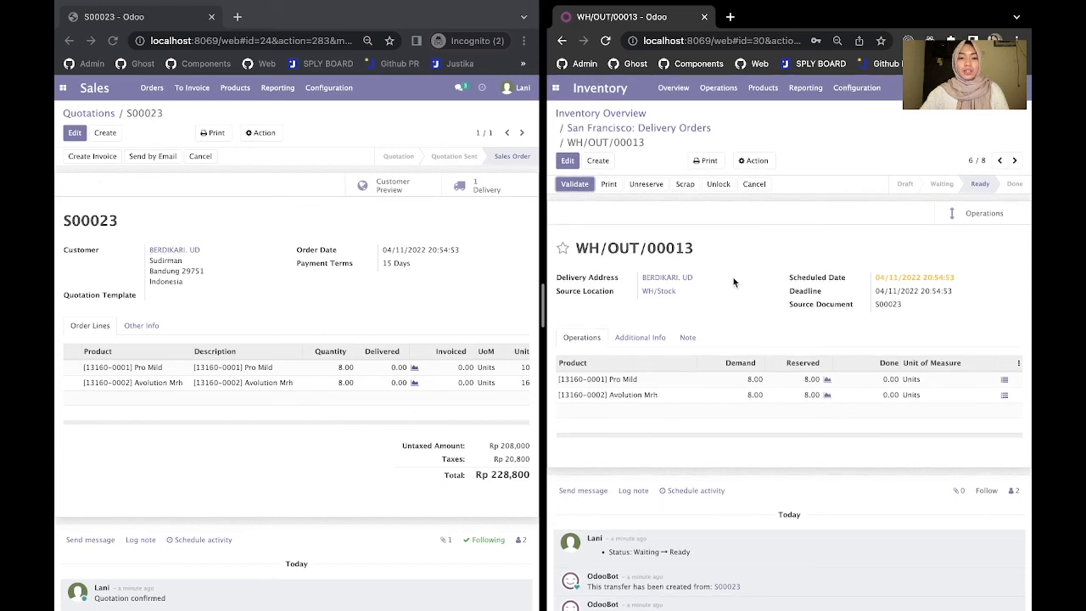
pyautogui.click(567, 162)
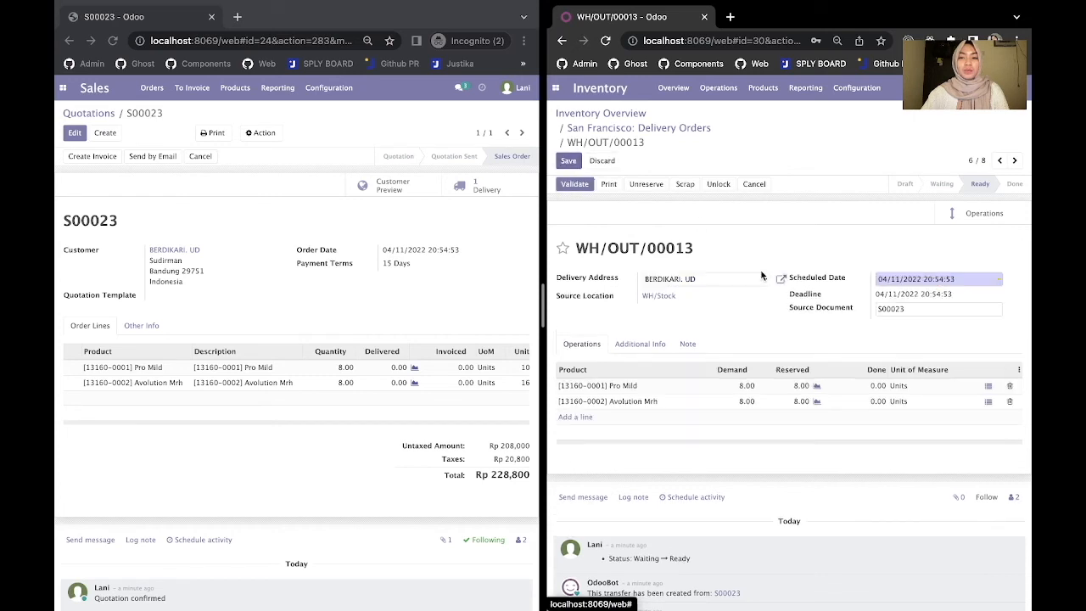
pyautogui.click(878, 386)
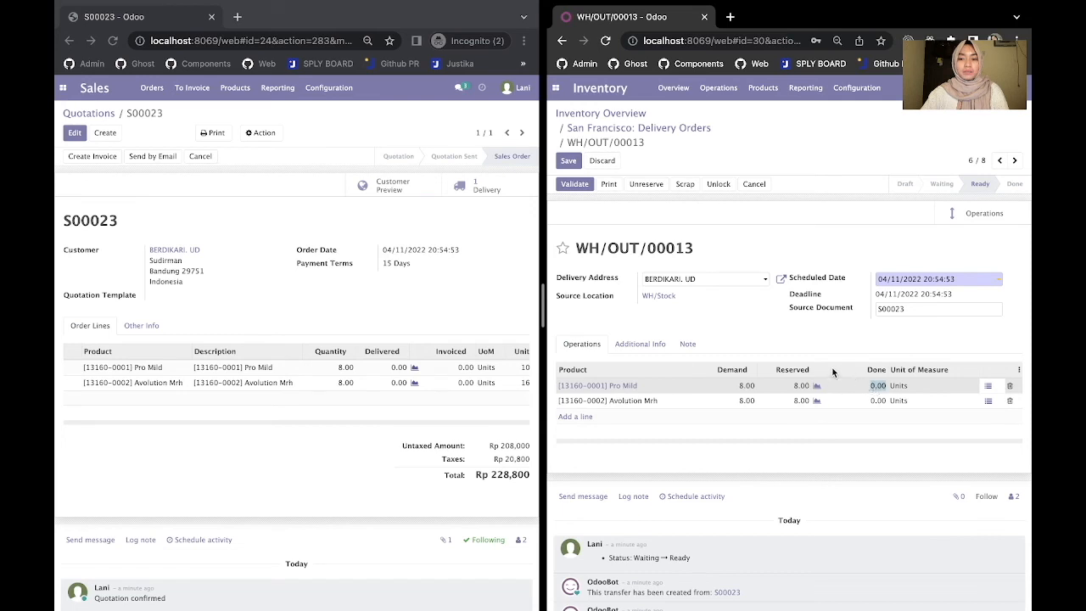
pyautogui.click(881, 387)
pyautogui.click(989, 388)
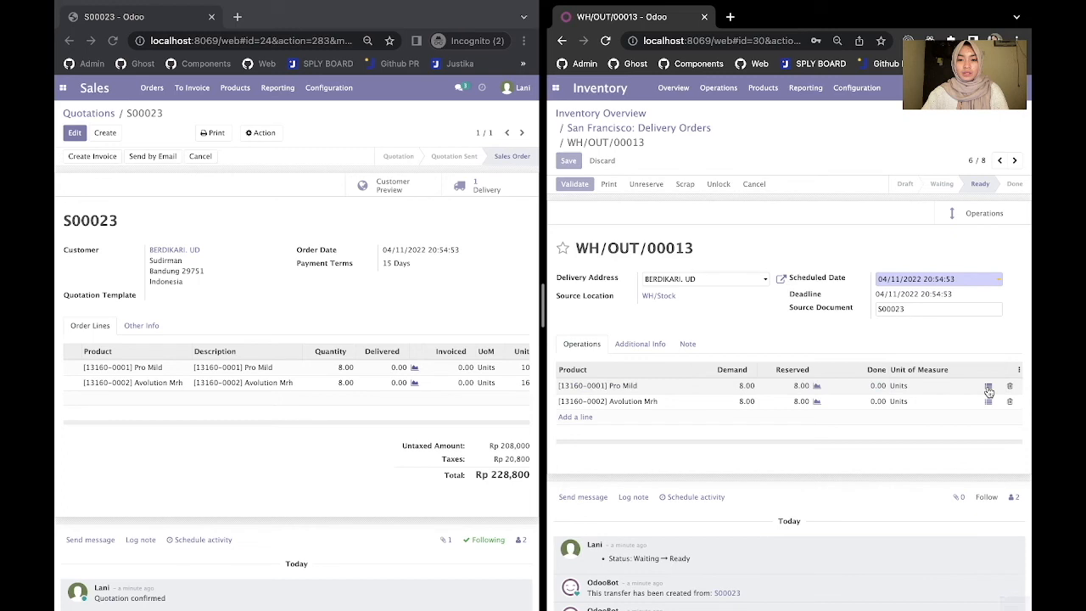
pyautogui.click(828, 222)
pyautogui.write('8')
pyautogui.click(641, 318)
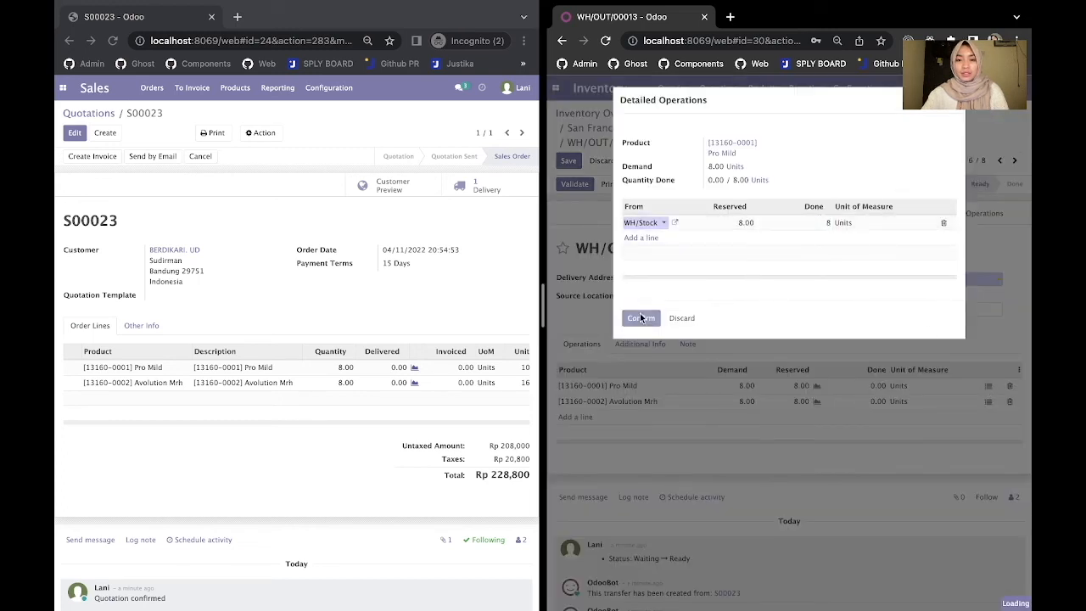
# - Record 8 Avolution Mrh units done from WH/Stock and save the delivery
pyautogui.click(988, 401)
pyautogui.click(811, 223)
pyautogui.write('8')
pyautogui.click(641, 318)
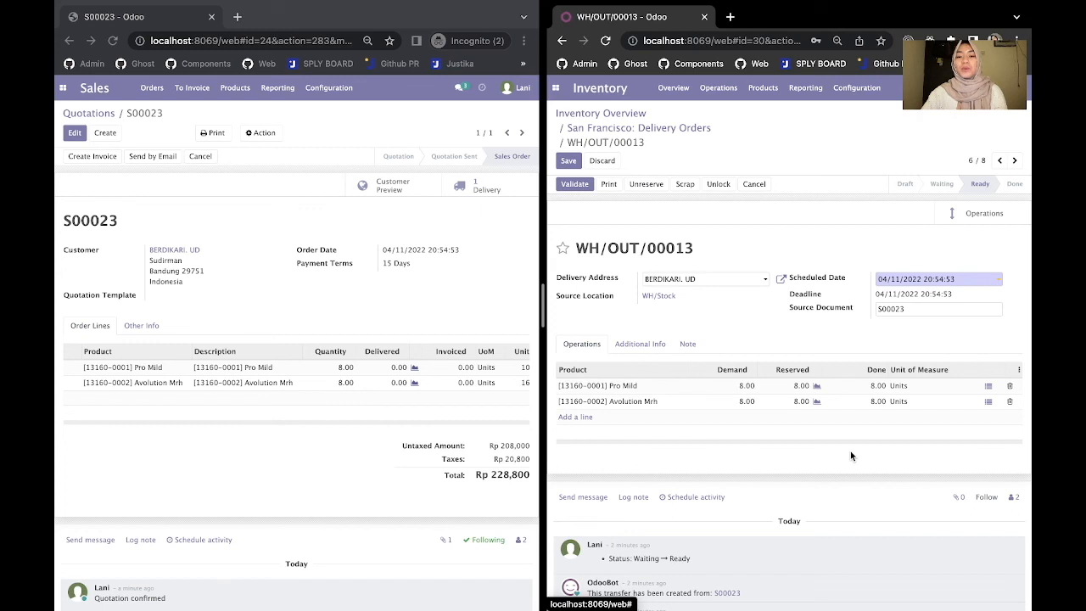
pyautogui.click(569, 163)
# - Validate WH/OUT/00013 with the SMS notification and widen the Inventory window showing it Done
pyautogui.click(575, 185)
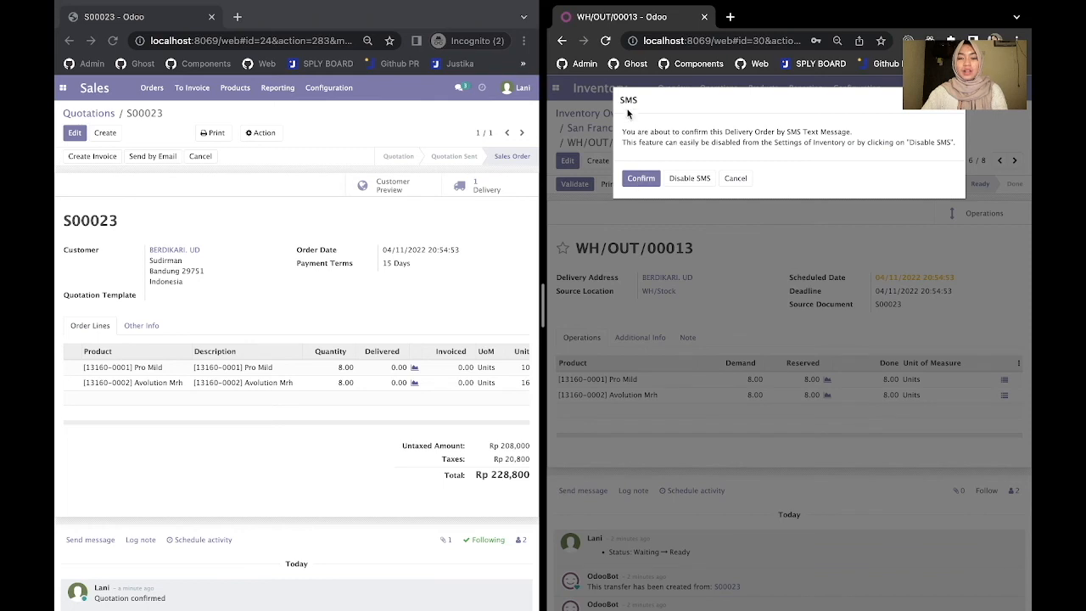
pyautogui.click(642, 180)
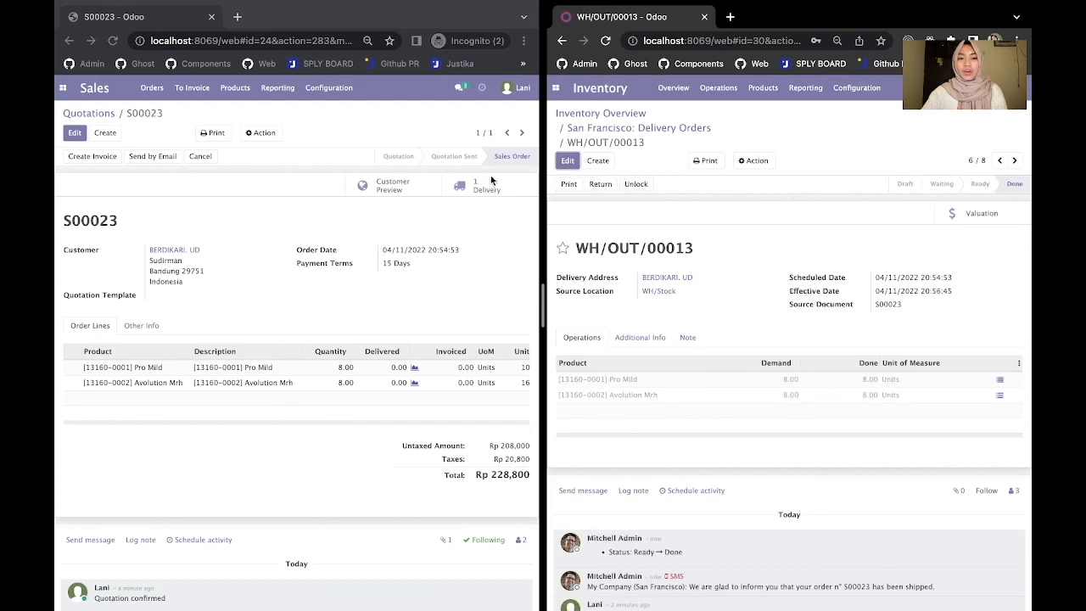
pyautogui.scroll(-1, 768, 361)
pyautogui.scroll(1, 768, 361)
pyautogui.moveTo(543, 310); pyautogui.dragTo(314, 337)
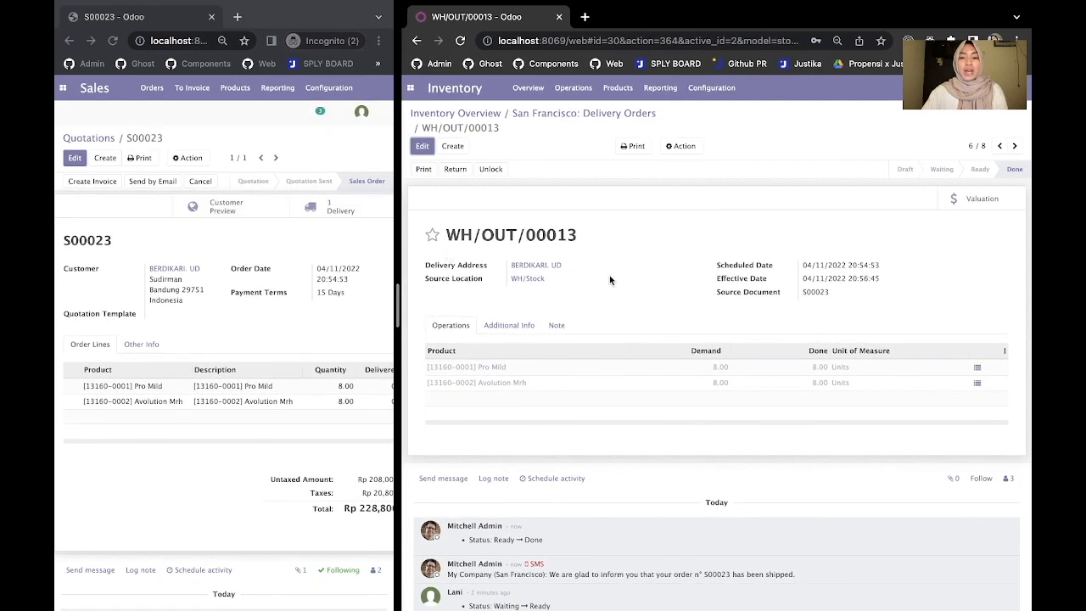